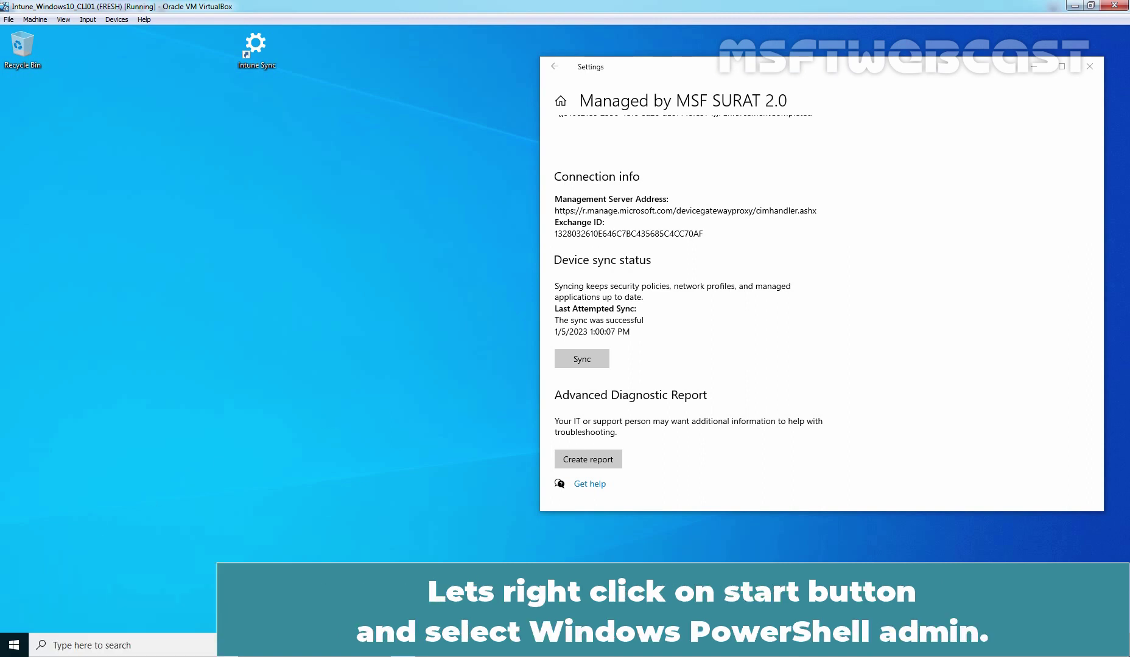
# Open Windows PowerShell as administrator from the Start context menu
pyautogui.rightClick(15, 646)
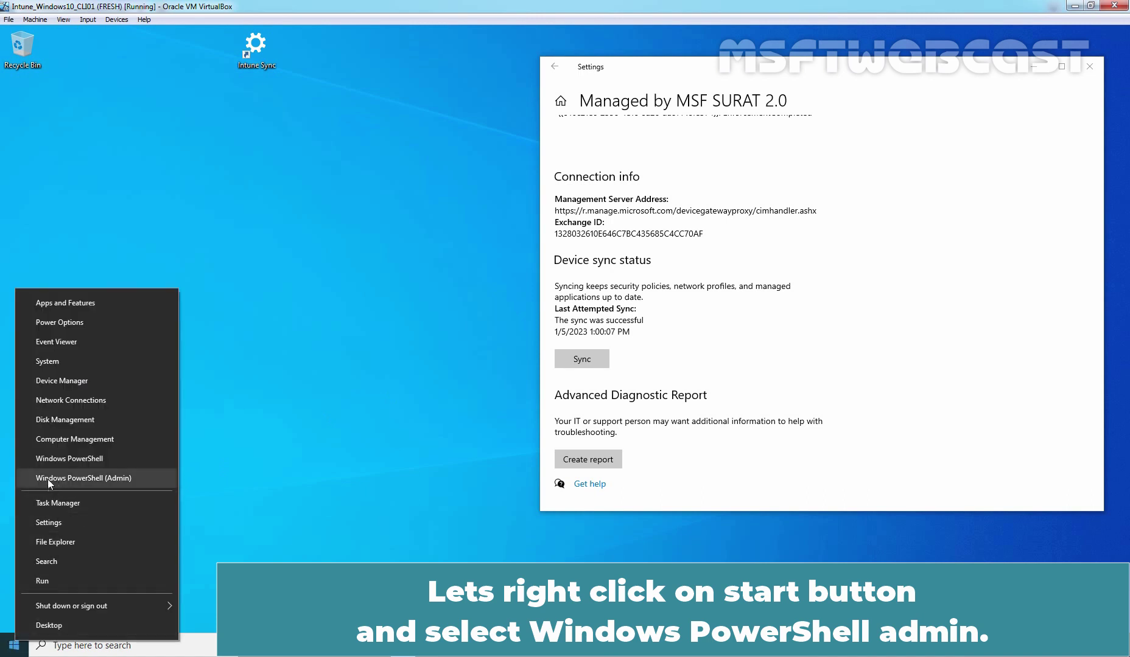
pyautogui.click(123, 479)
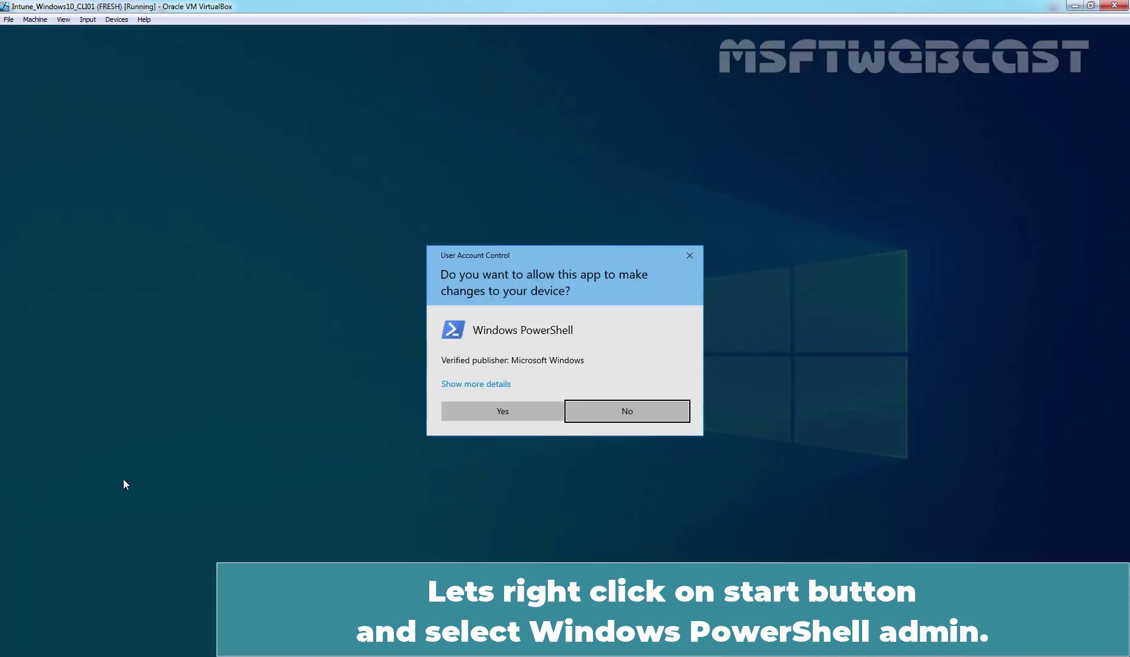
pyautogui.click(510, 408)
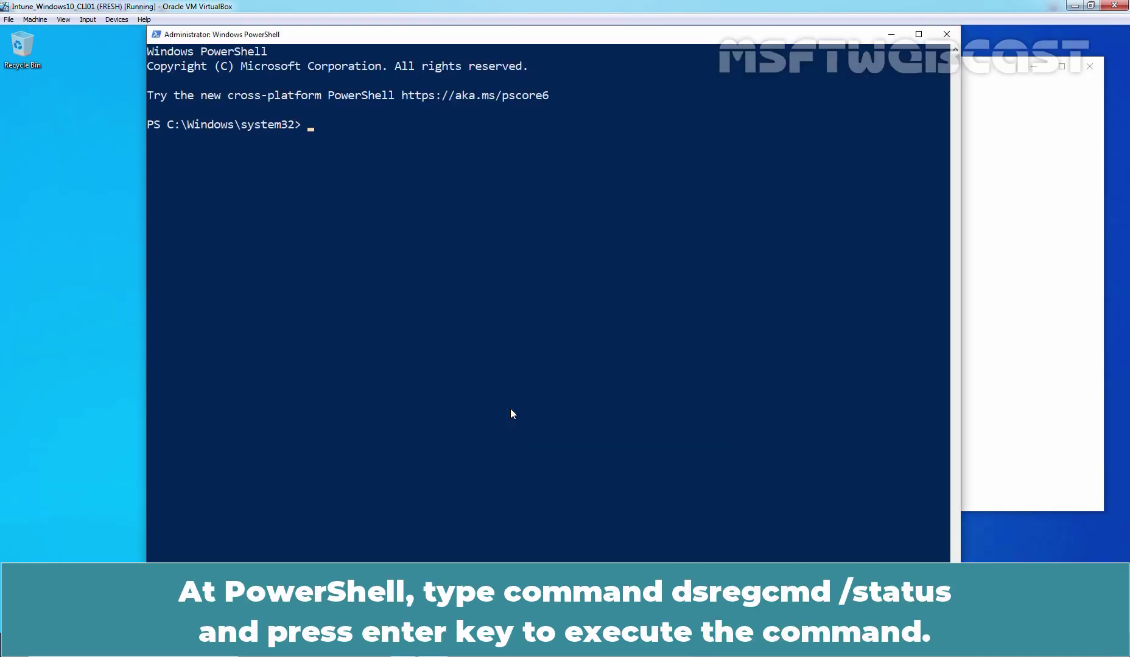
# Run dsregcmd /status and bring the User State CanReset value into view
pyautogui.write('dsregcmd /status')
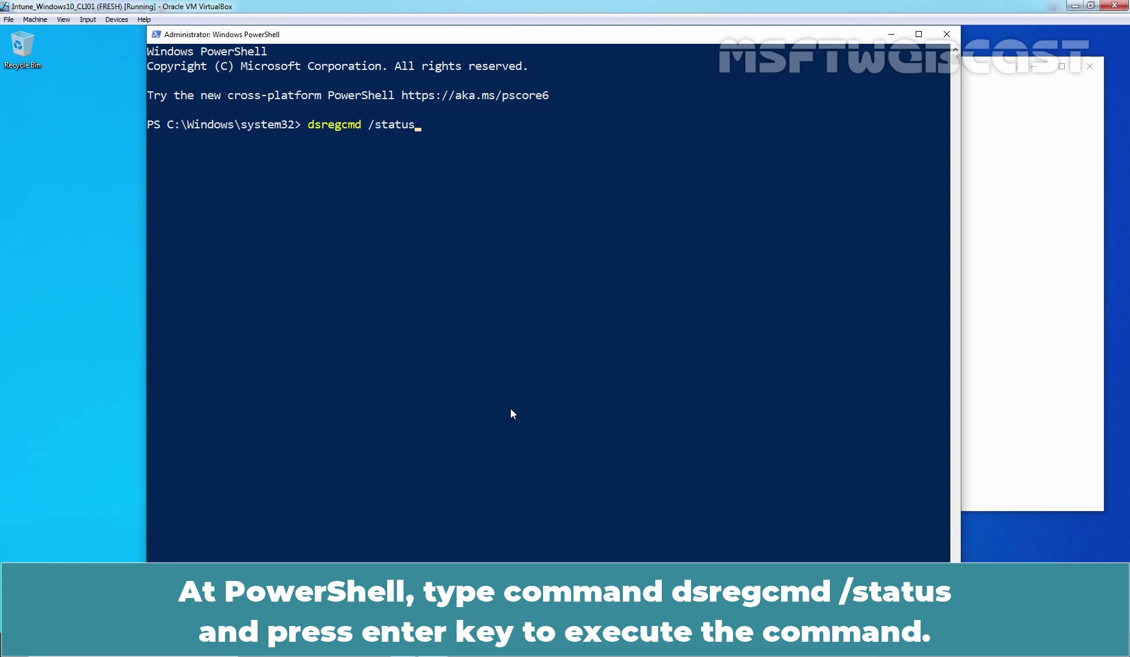
pyautogui.press('Return')
pyautogui.scroll(6, 512, 411)
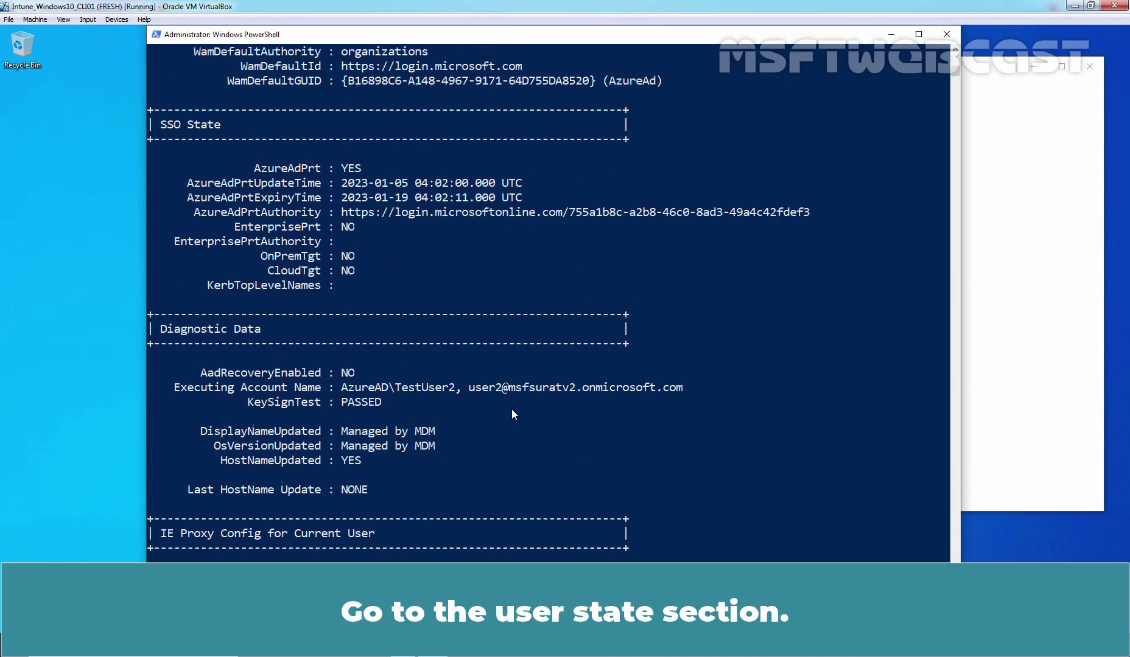
pyautogui.scroll(2, 511, 415)
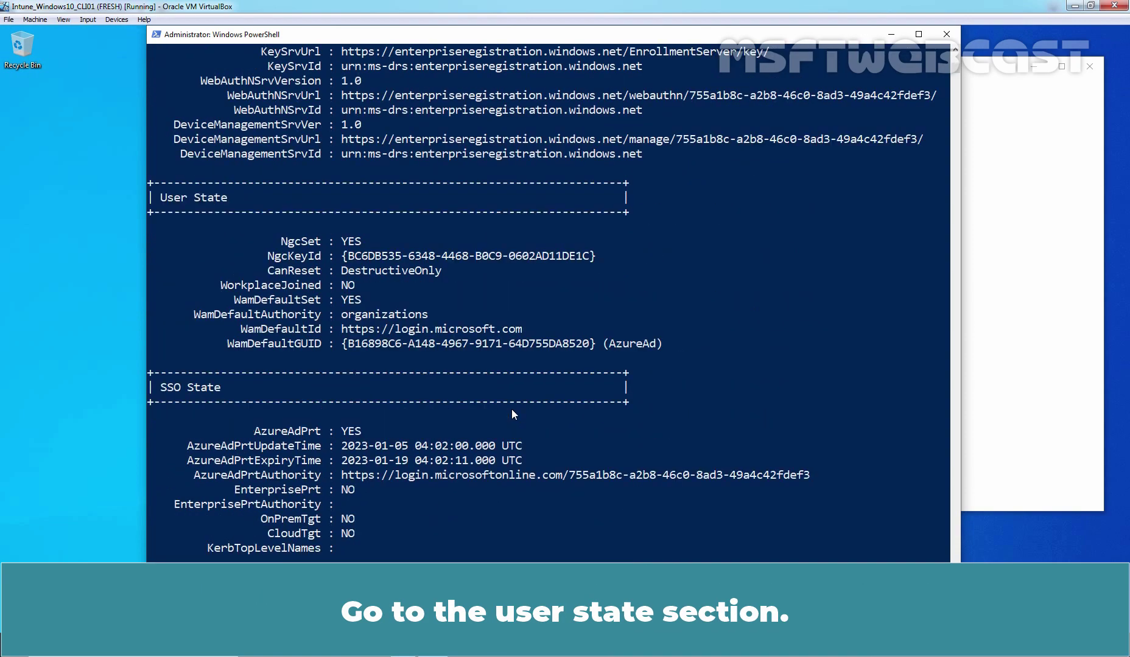
pyautogui.moveTo(202, 271); pyautogui.dragTo(475, 279)
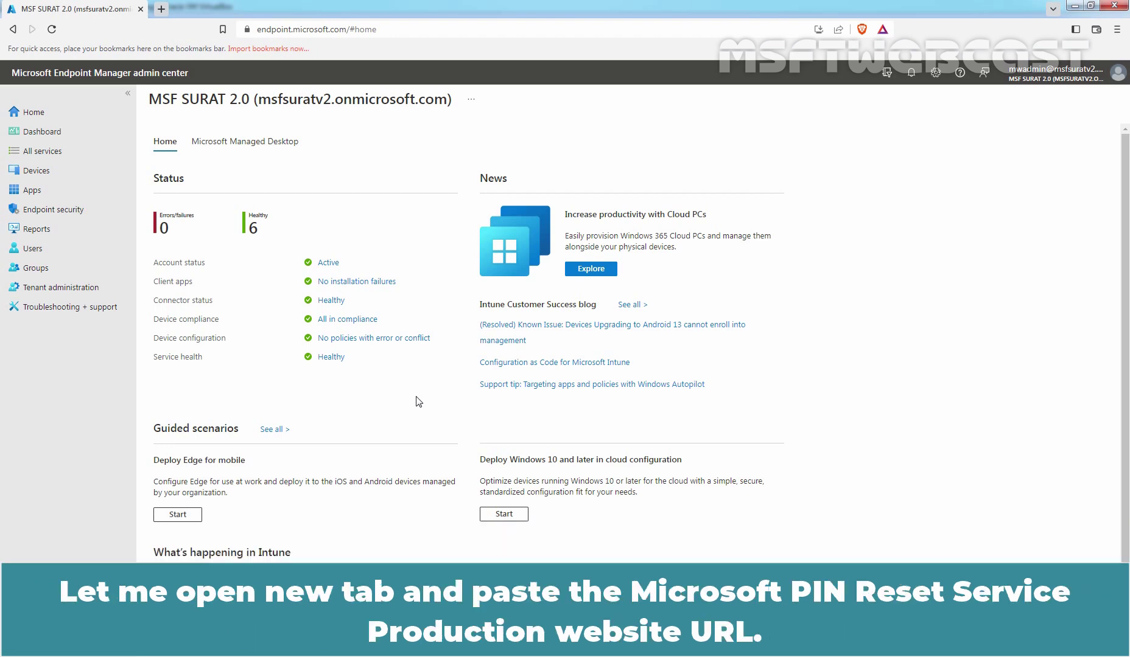
# Load the copied PIN Reset Service sign-in URL in a new Brave tab
pyautogui.click(161, 9)
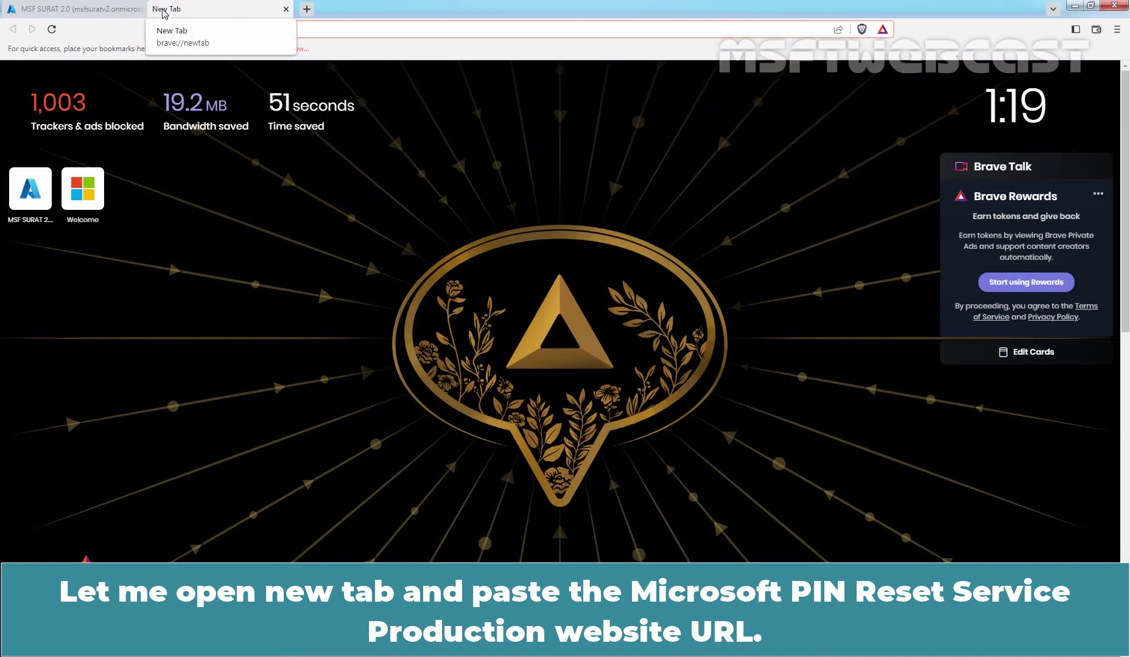
pyautogui.rightClick(352, 34)
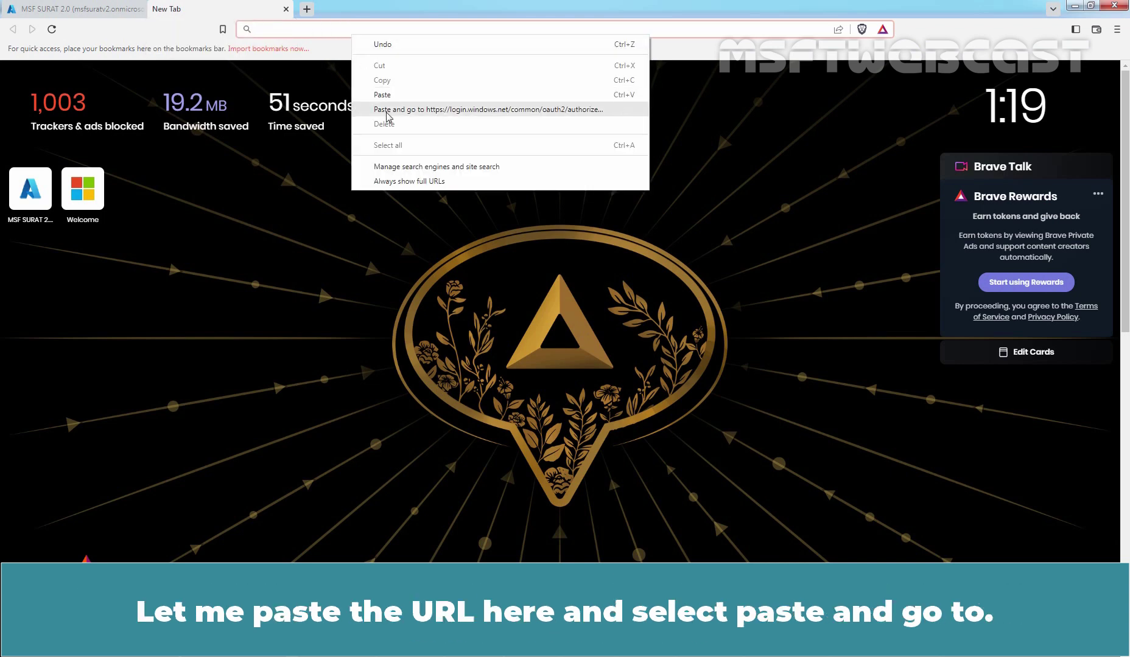
pyautogui.click(423, 112)
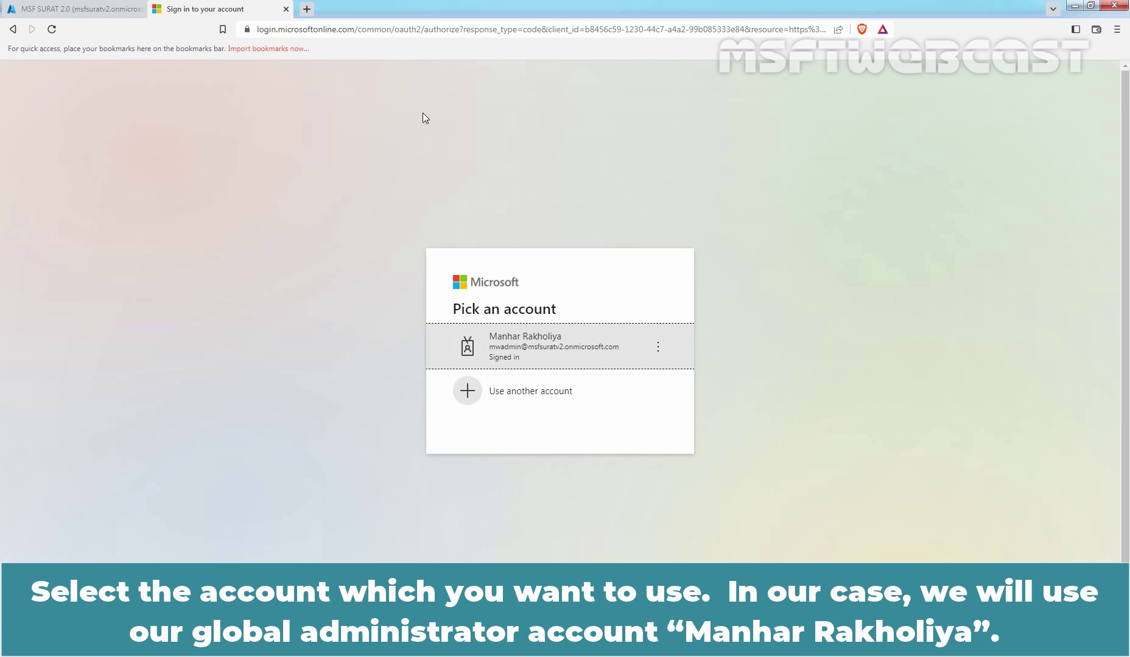
# Sign in as the global administrator and accept Microsoft Pin Reset Service Production permissions
pyautogui.click(533, 348)
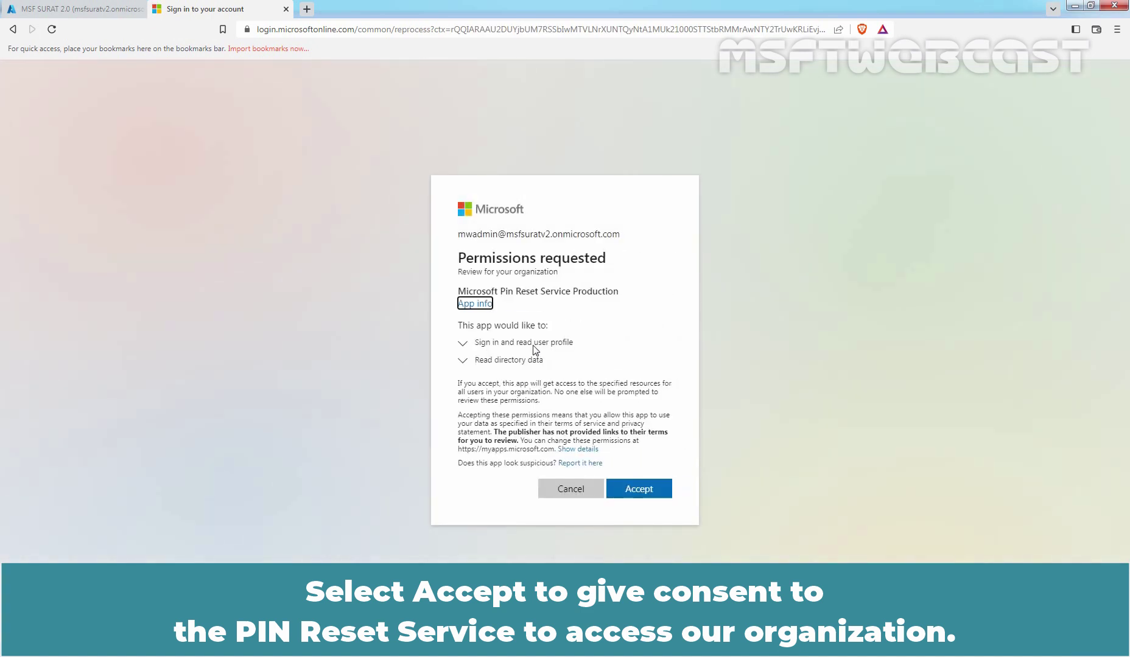
pyautogui.click(635, 494)
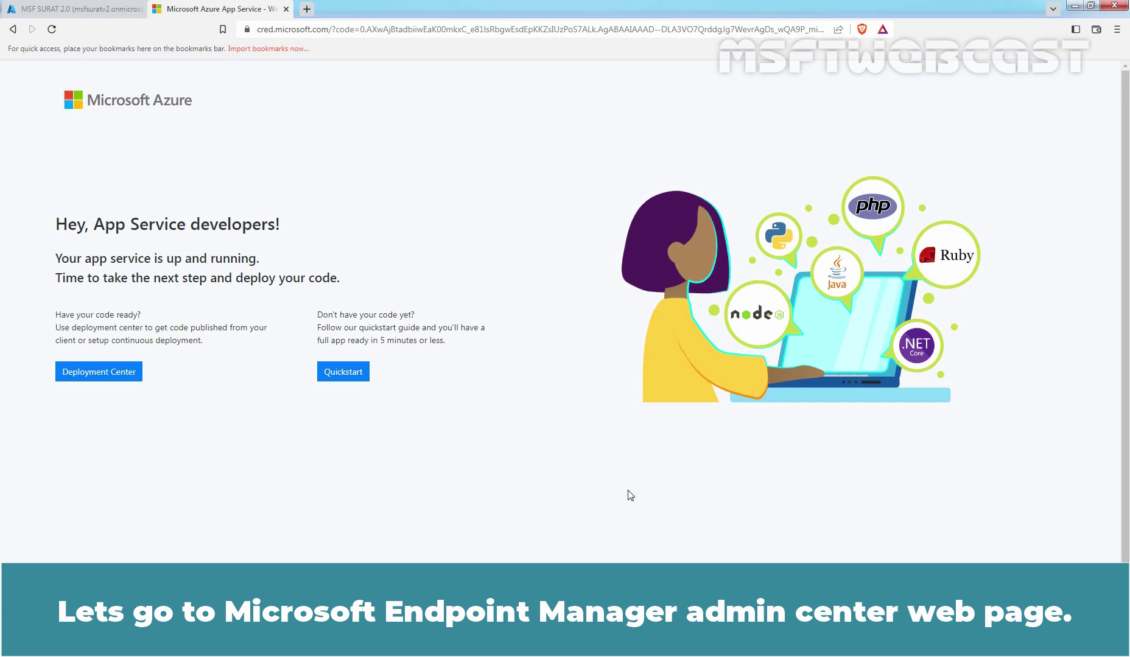
# Confirm Test_WinClient contains LABWIN10-CLI01, then go to the Devices overview
pyautogui.click(109, 9)
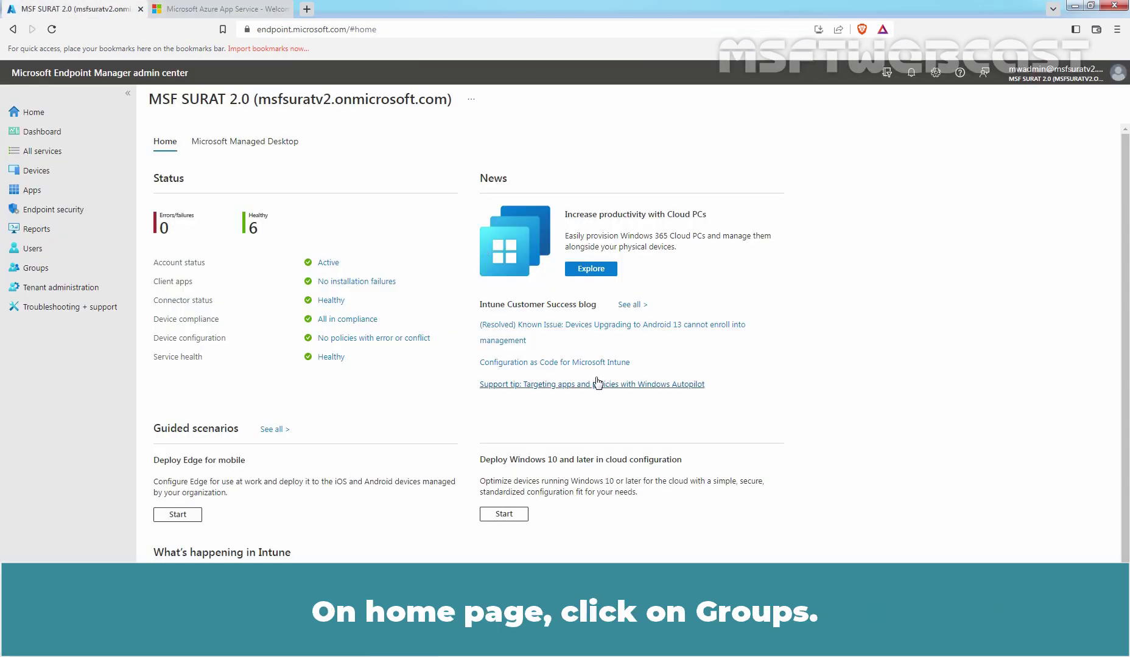
pyautogui.click(42, 270)
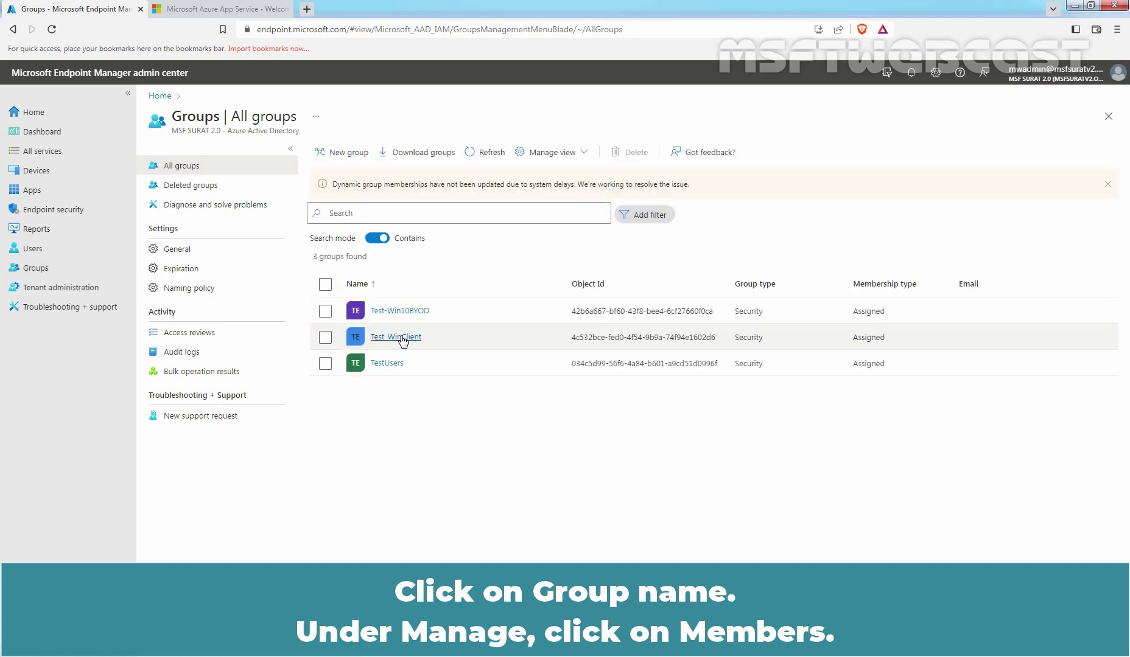
pyautogui.click(403, 337)
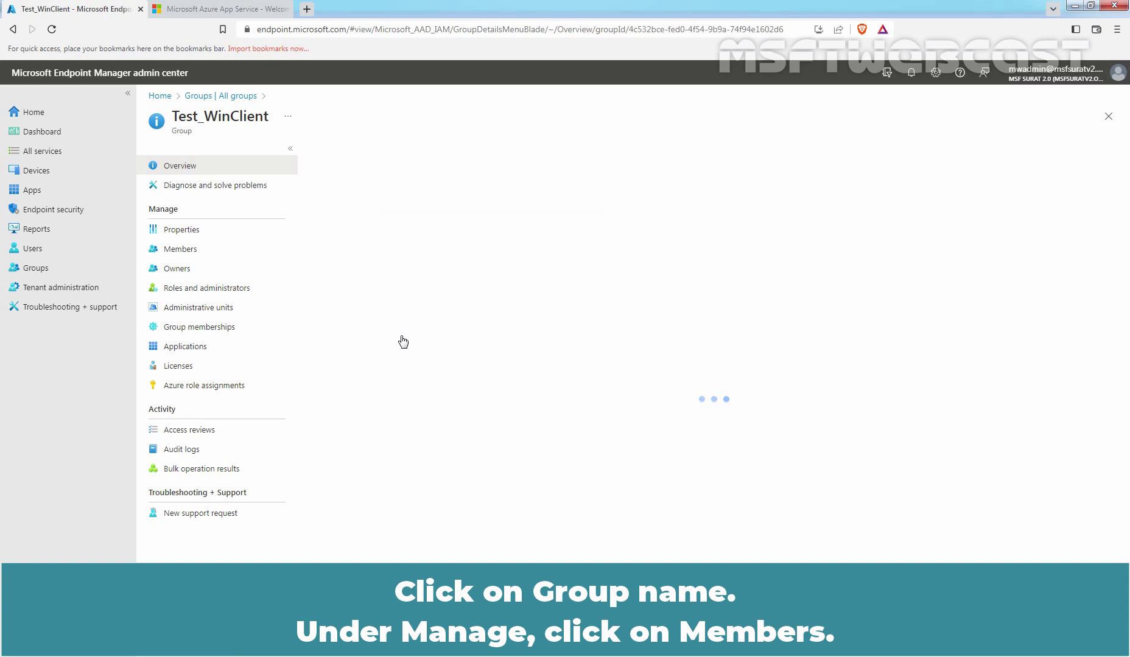
pyautogui.click(186, 252)
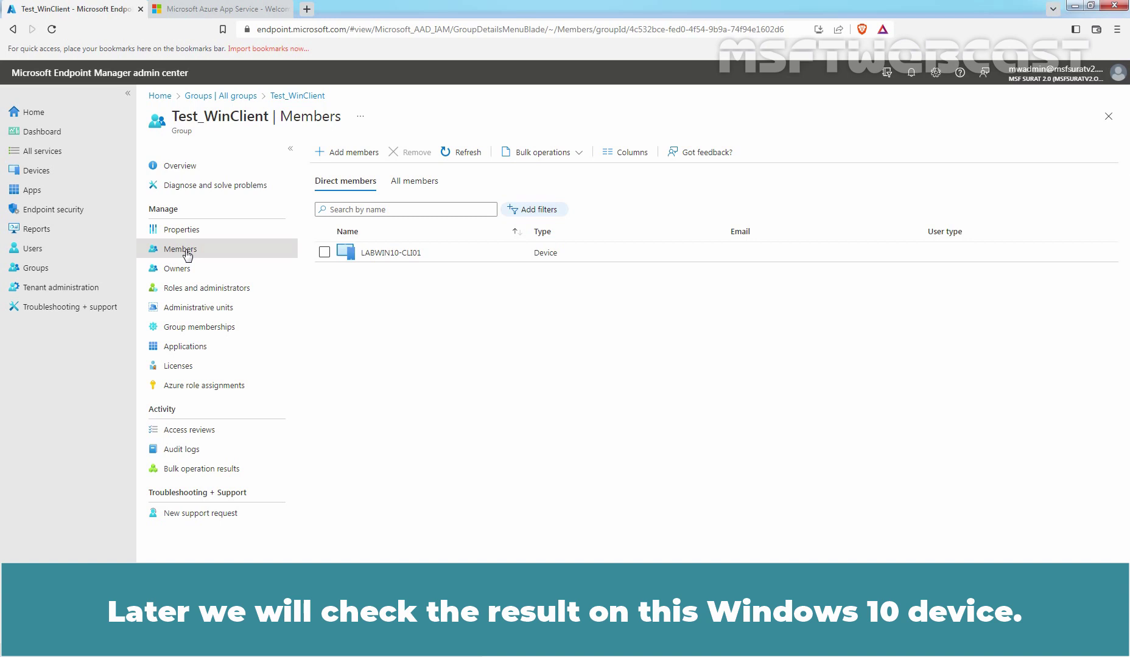
pyautogui.click(52, 176)
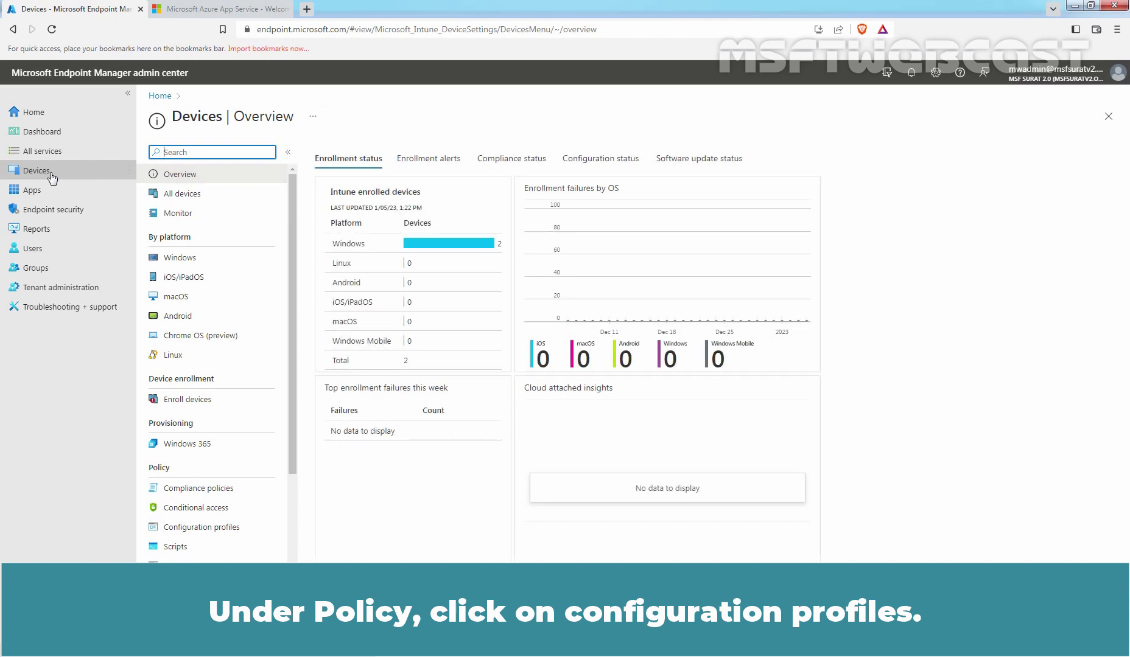
# Create a configuration profile with platform Windows 10 and later and type Settings catalog
pyautogui.click(211, 531)
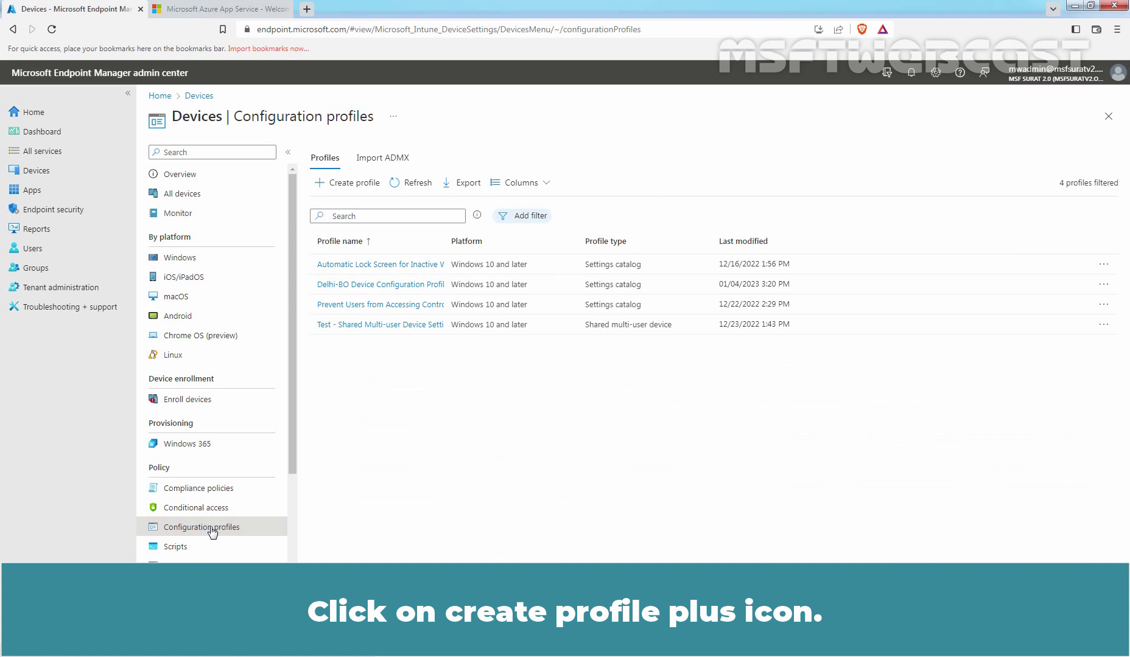
pyautogui.click(351, 185)
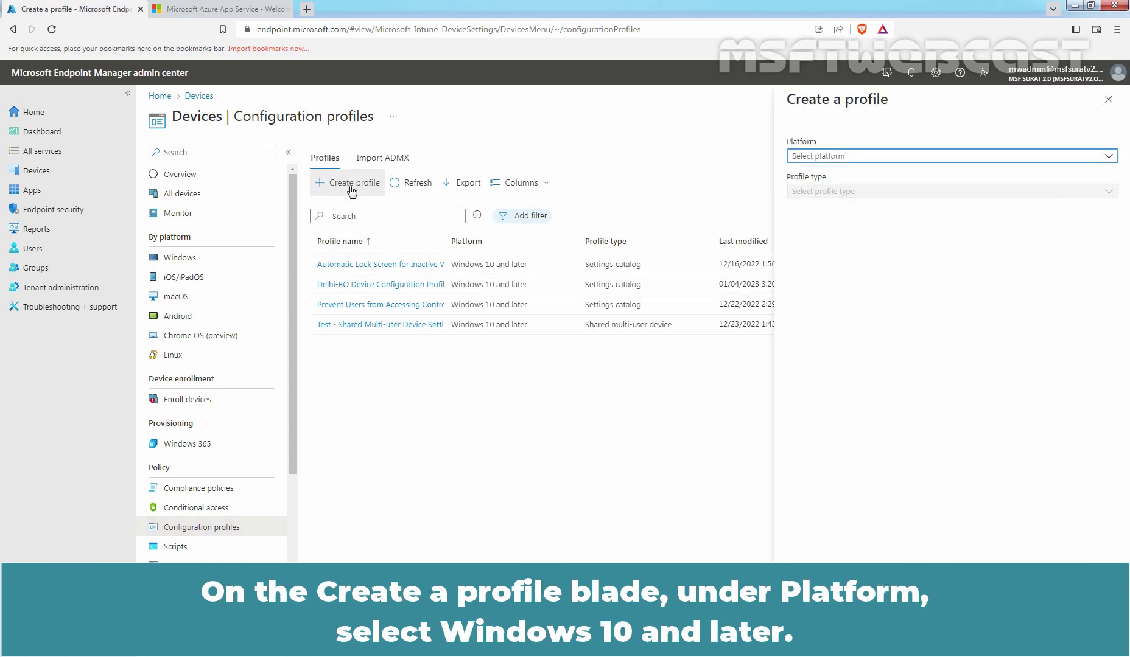
pyautogui.click(824, 157)
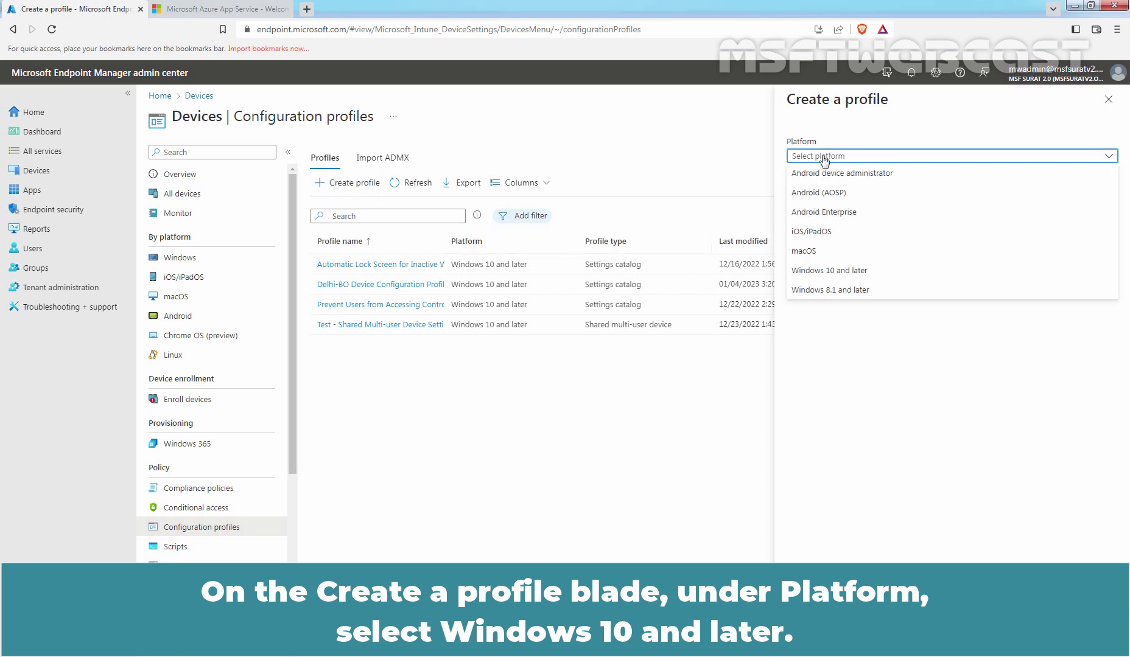
pyautogui.click(824, 272)
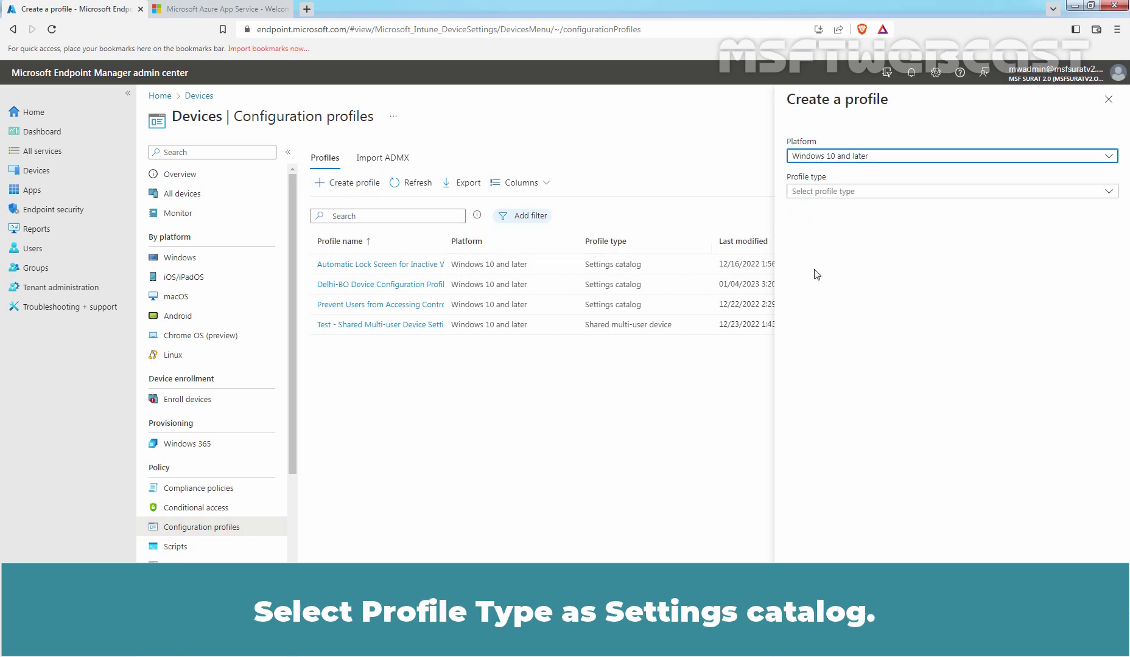
pyautogui.click(818, 191)
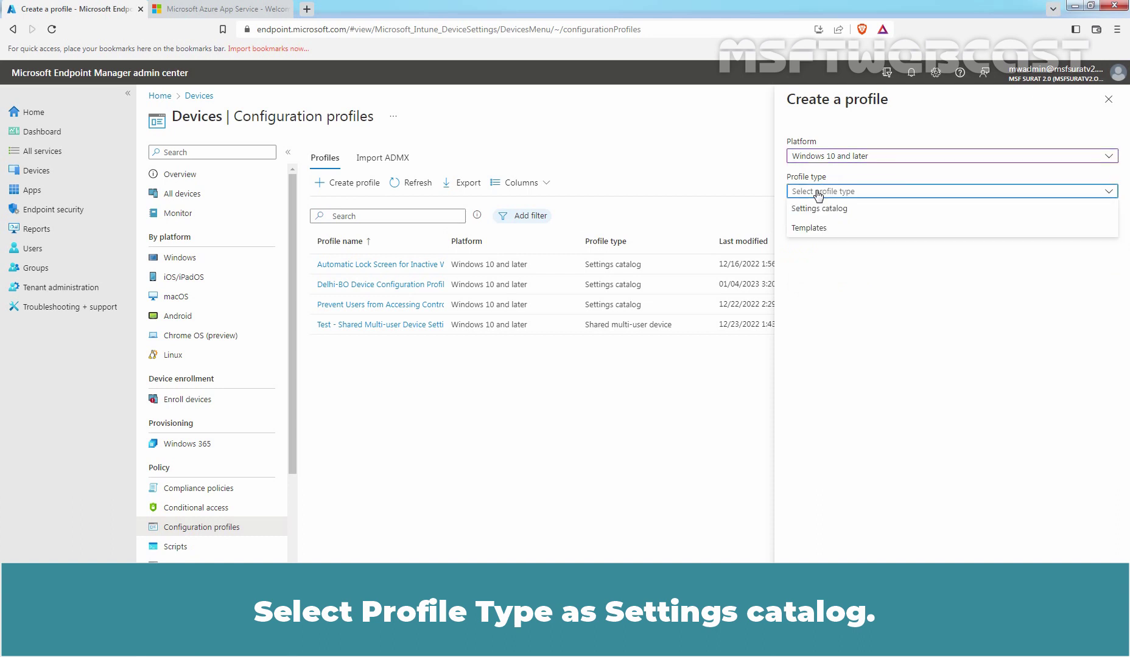
pyautogui.click(821, 209)
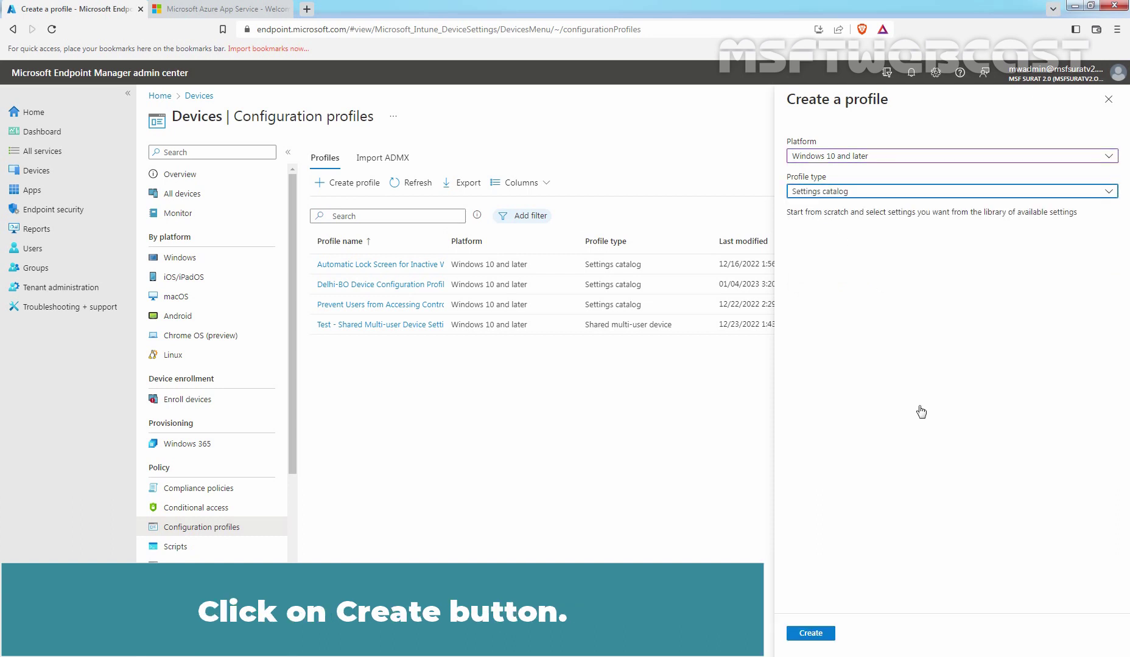
pyautogui.click(810, 633)
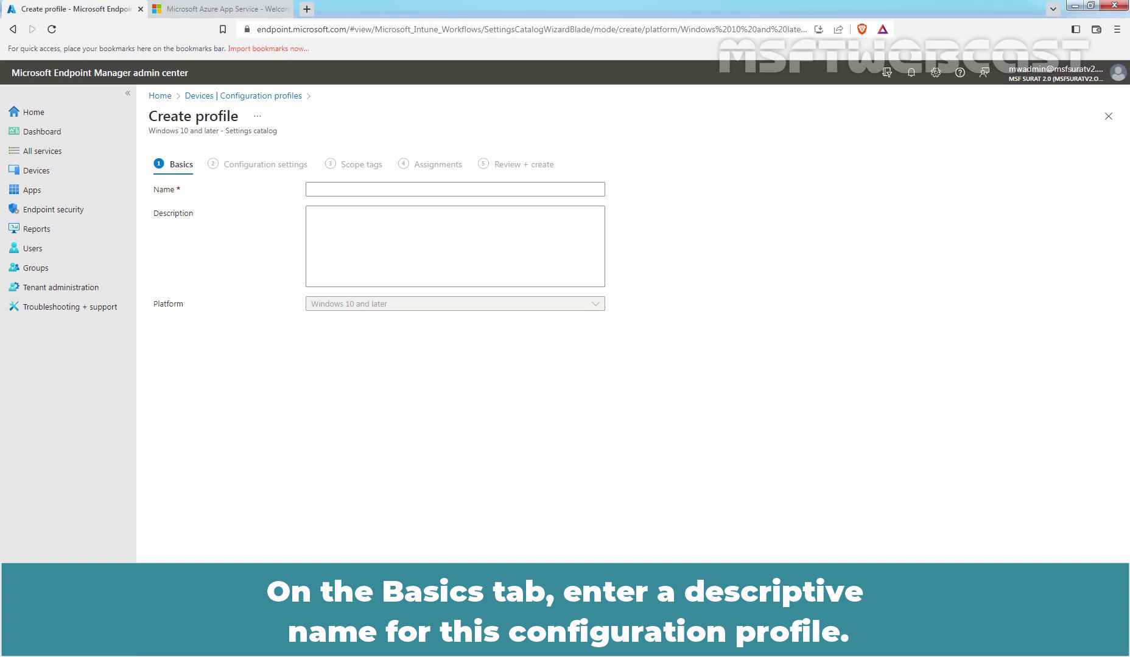
# Name the profile 'Enable Non-Destructive PIN Rerset for Windows Devices' and advance to Configuration settings
pyautogui.click(390, 190)
pyautogui.write('Enable Non-Destructive PIN Rerset for Windows Devices')
pyautogui.press('Tab')
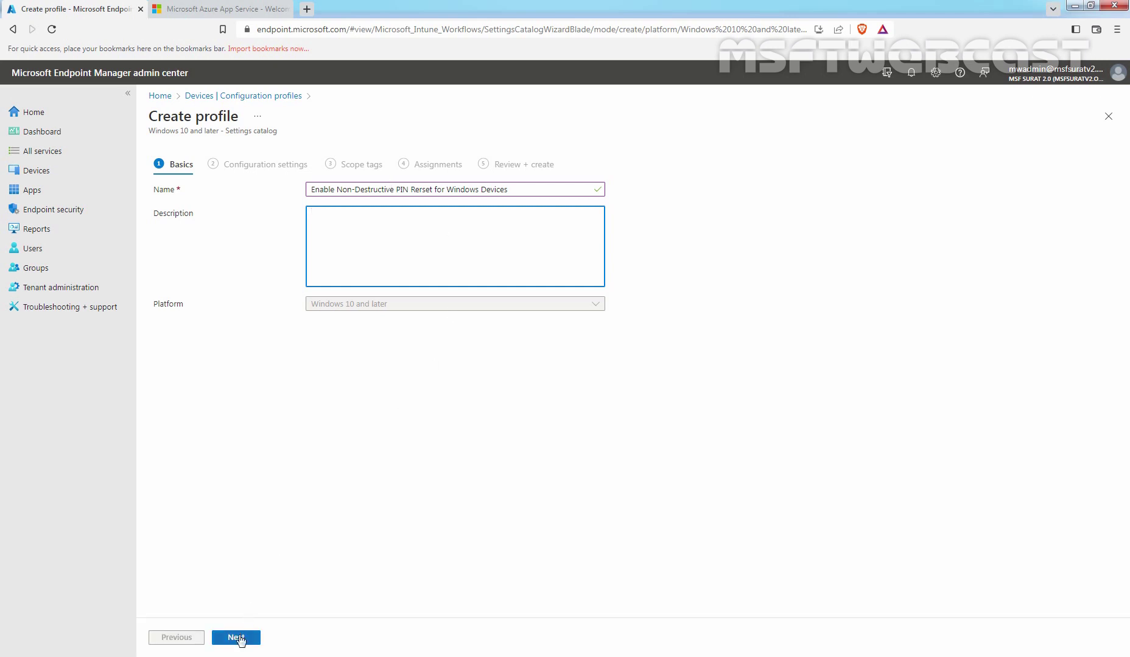
pyautogui.click(240, 637)
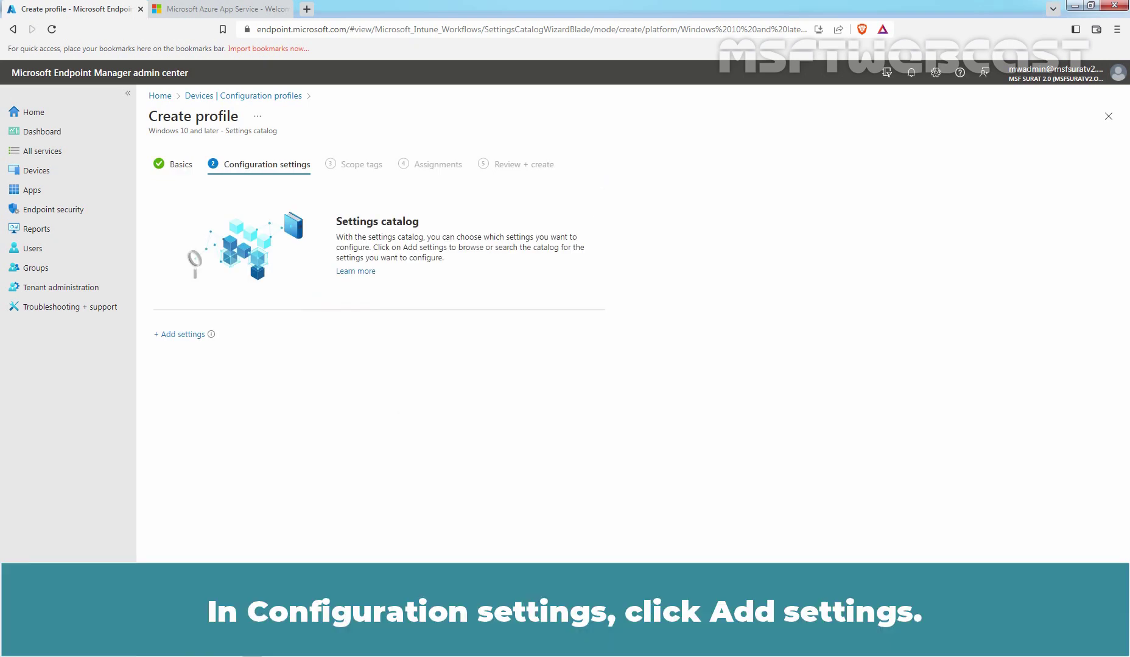
pyautogui.click(185, 335)
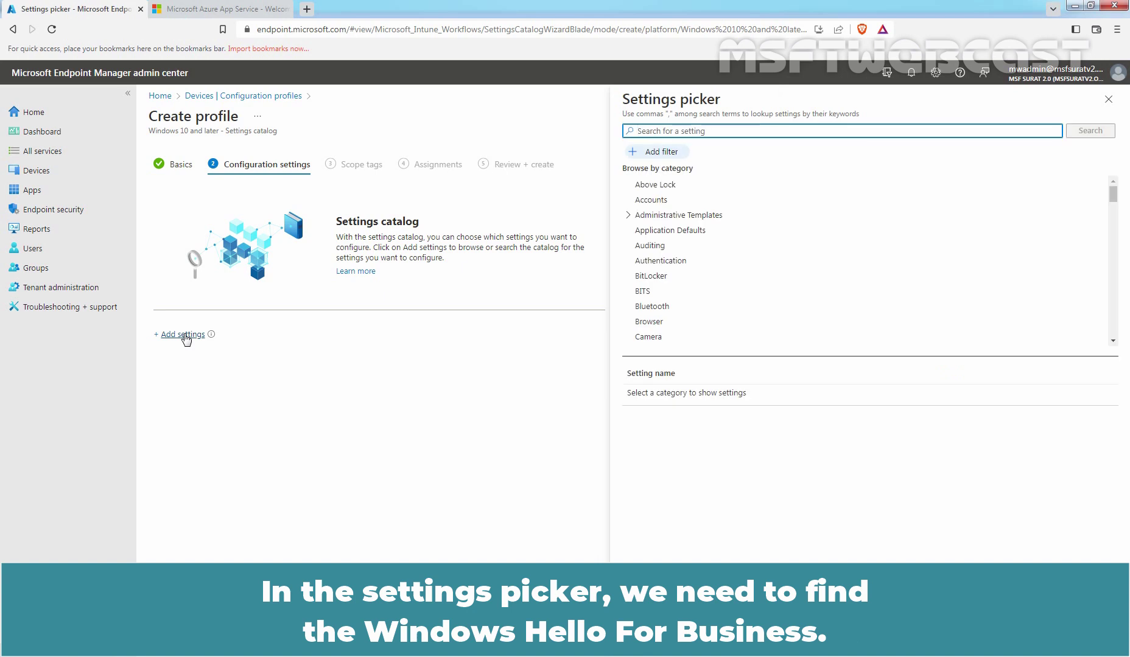
# Add Enable Pin Recovery from the Windows Hello For Business category to the profile
pyautogui.scroll(-6, 742, 252)
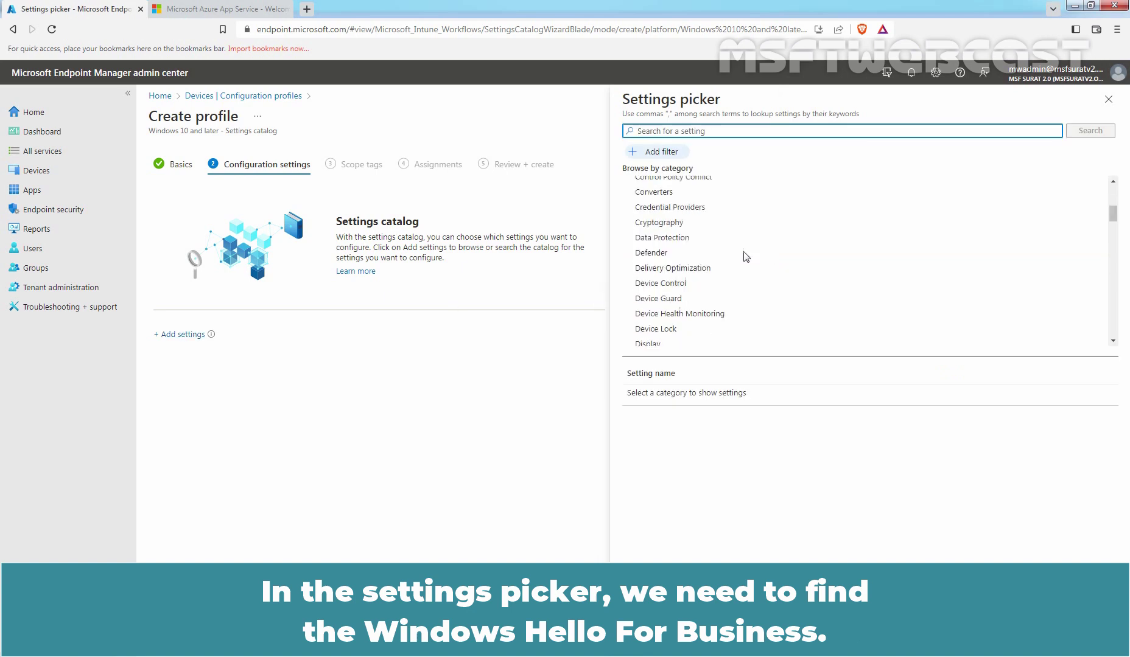
pyautogui.scroll(-15, 746, 256)
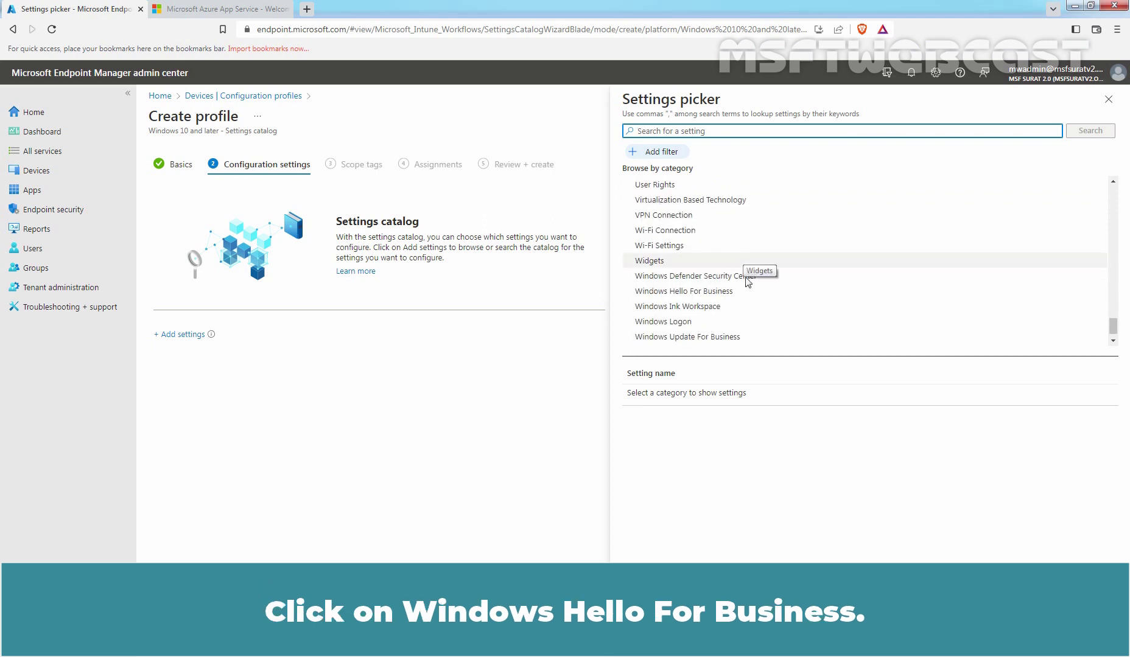
pyautogui.click(712, 292)
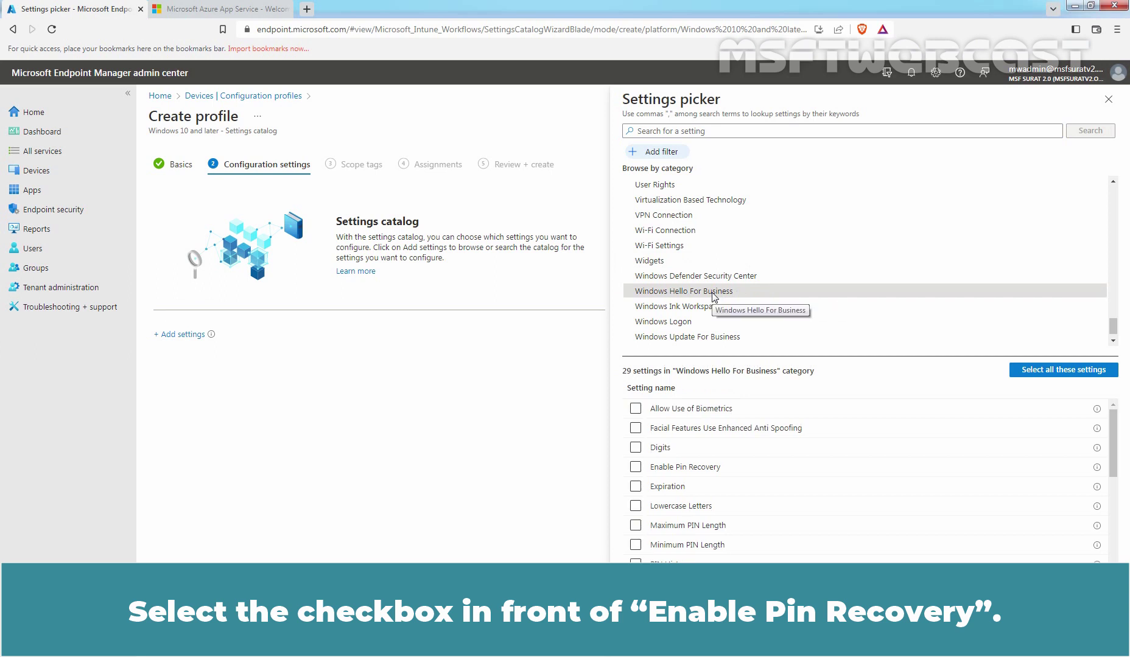
pyautogui.click(635, 468)
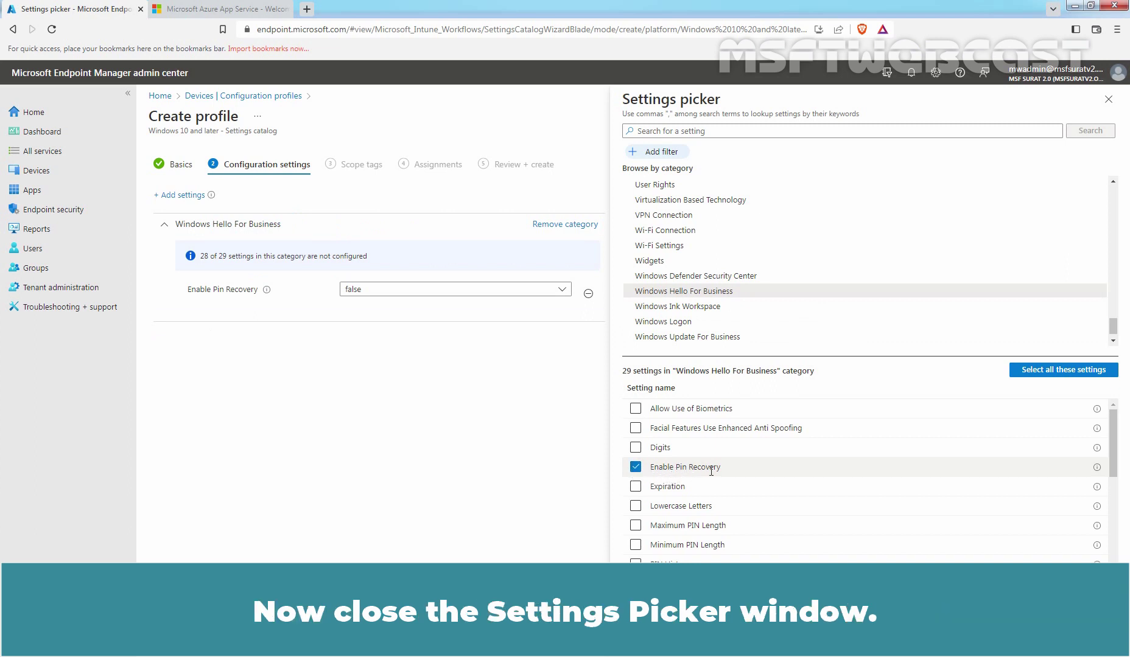
pyautogui.click(1108, 100)
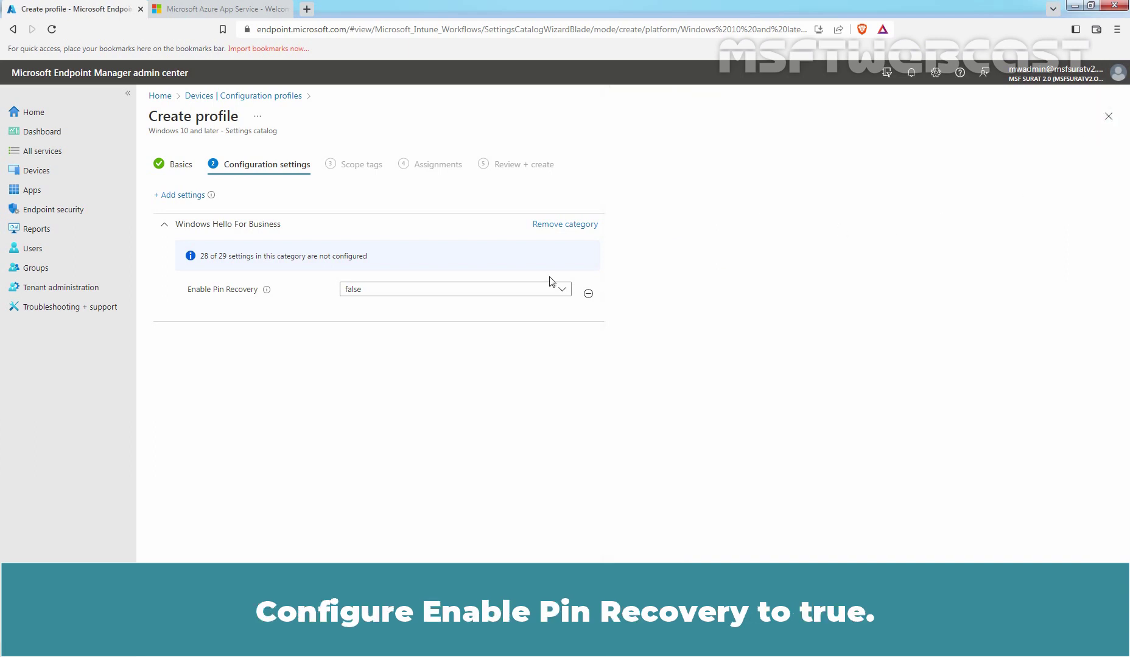
# Set Enable Pin Recovery to true and include the Test_WinClient group in assignments
pyautogui.click(478, 291)
pyautogui.click(366, 331)
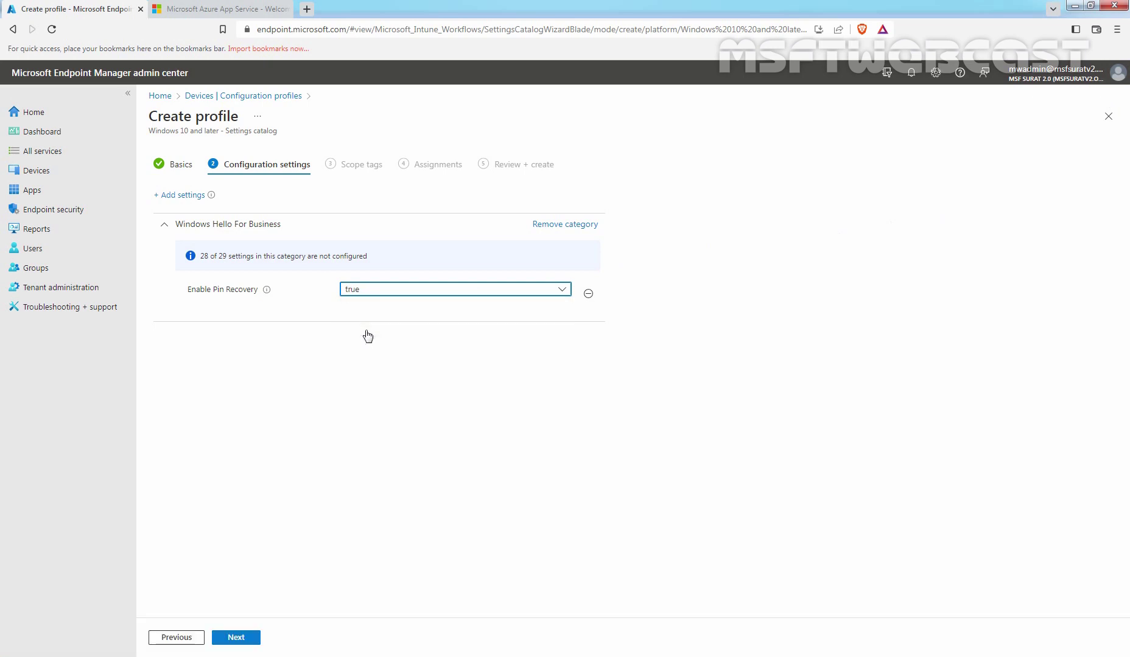
pyautogui.click(237, 639)
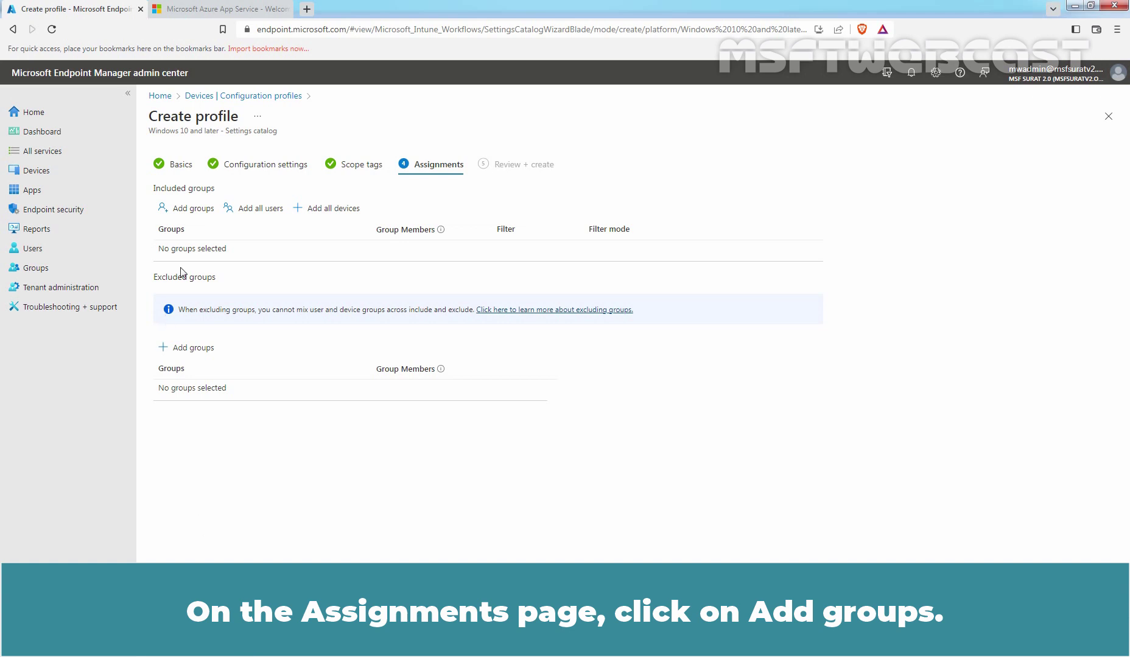
pyautogui.click(194, 215)
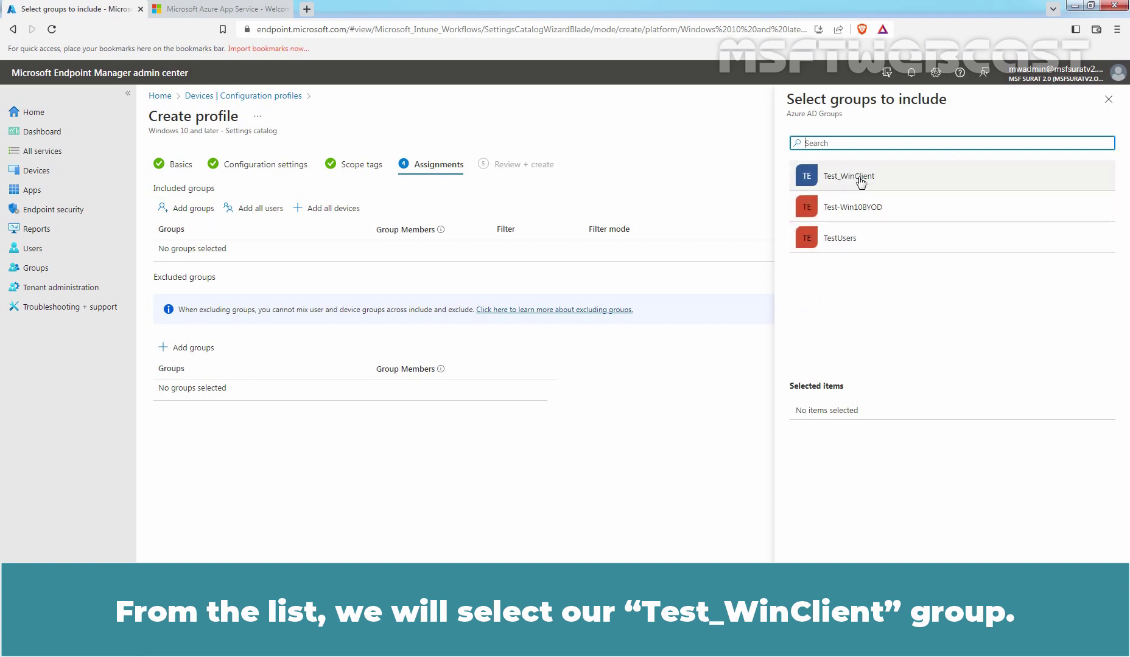
pyautogui.click(859, 177)
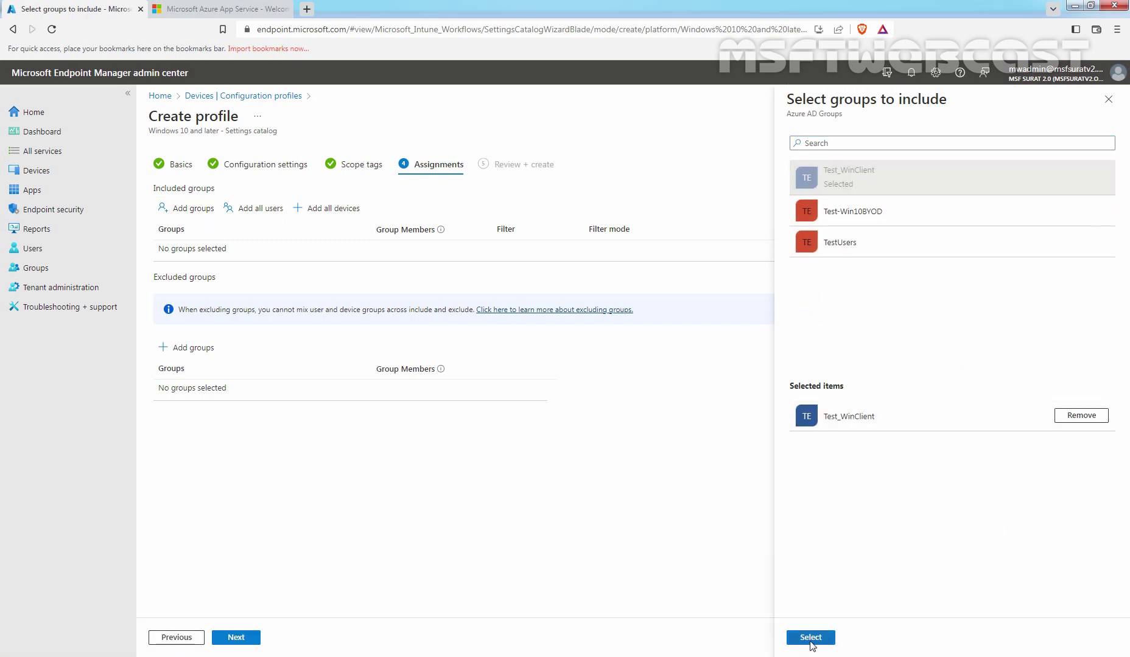
pyautogui.click(811, 638)
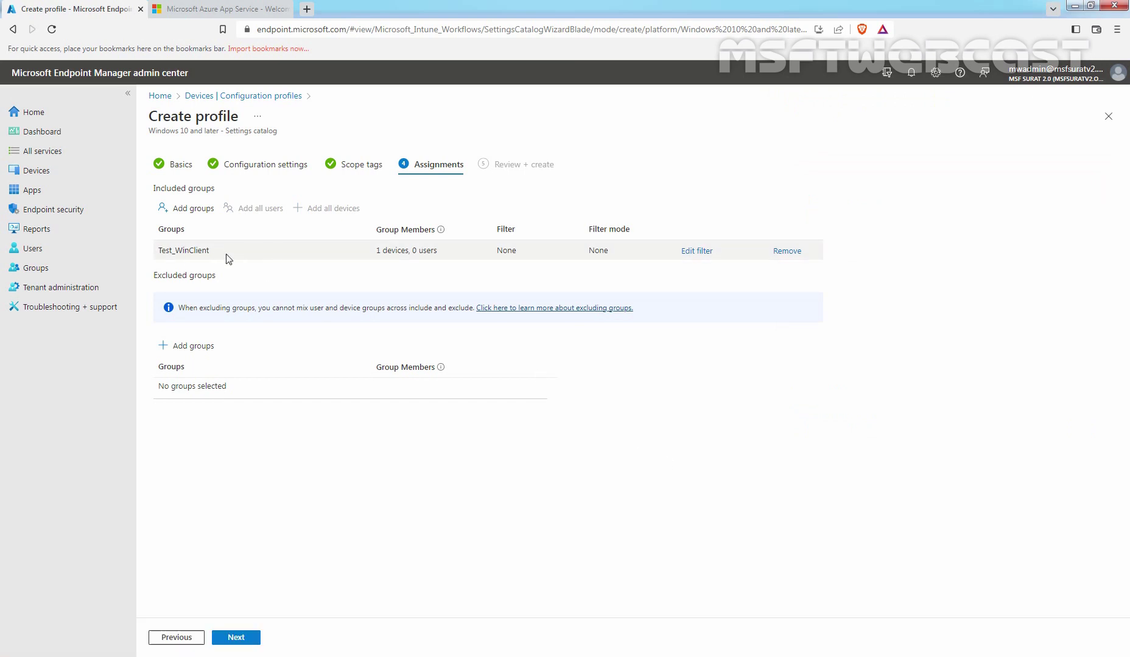
# Review and create the PIN-recovery profile, then refresh the Configuration profiles list
pyautogui.click(238, 639)
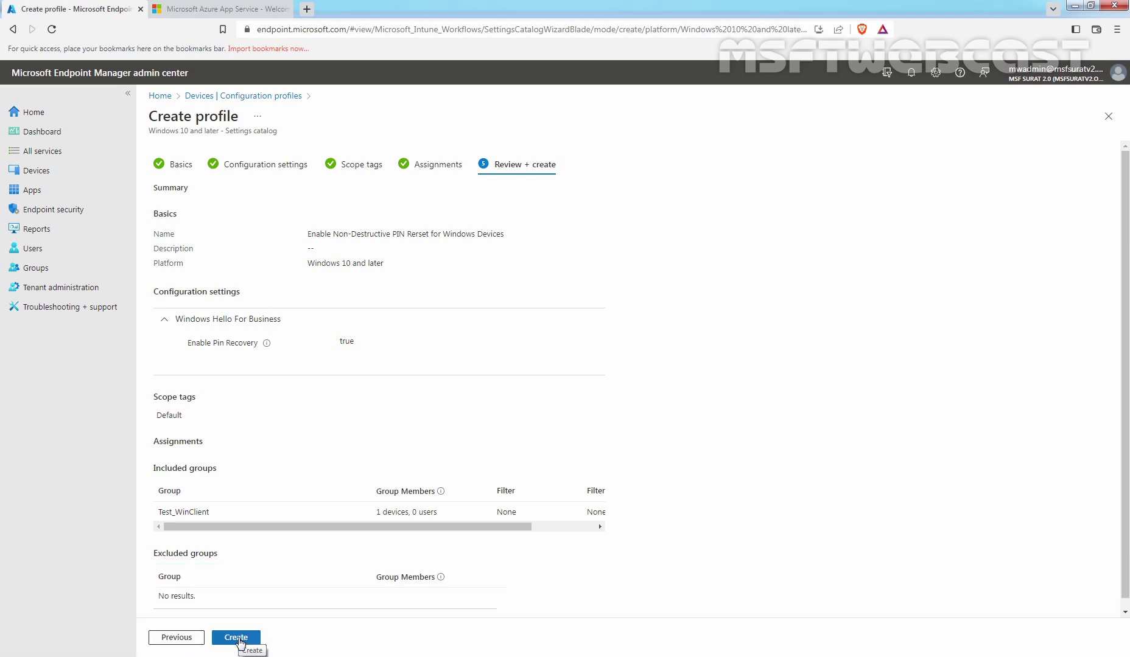
pyautogui.click(237, 638)
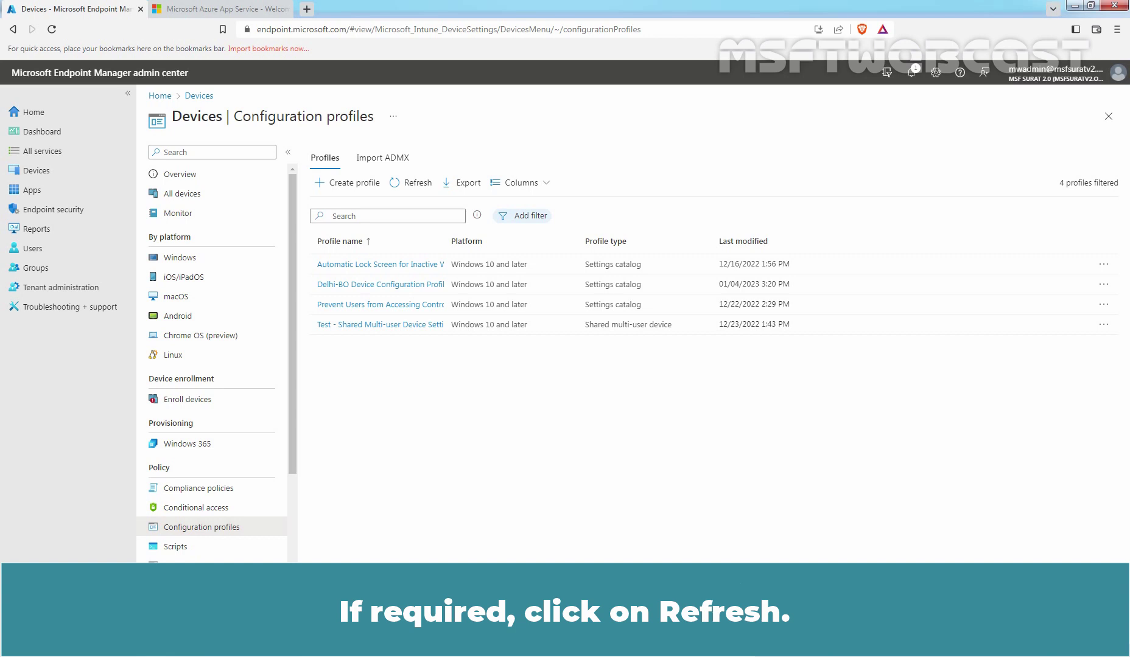
pyautogui.click(418, 186)
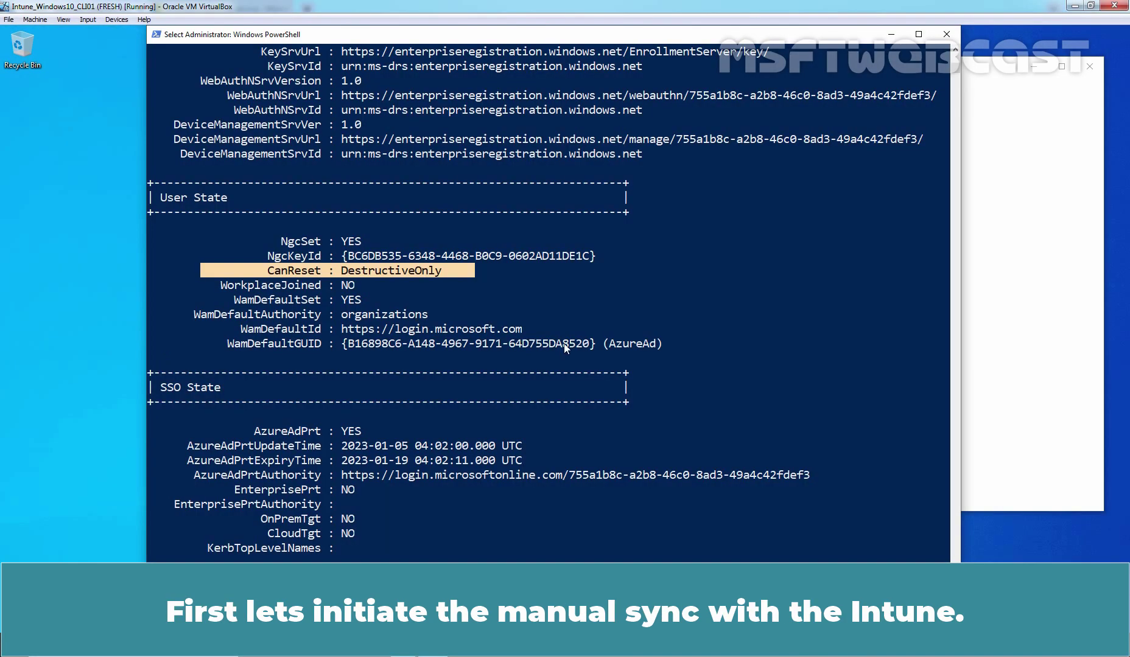
# Sync the Windows 10 VM with Intune, then close Settings and PowerShell
pyautogui.click(1043, 300)
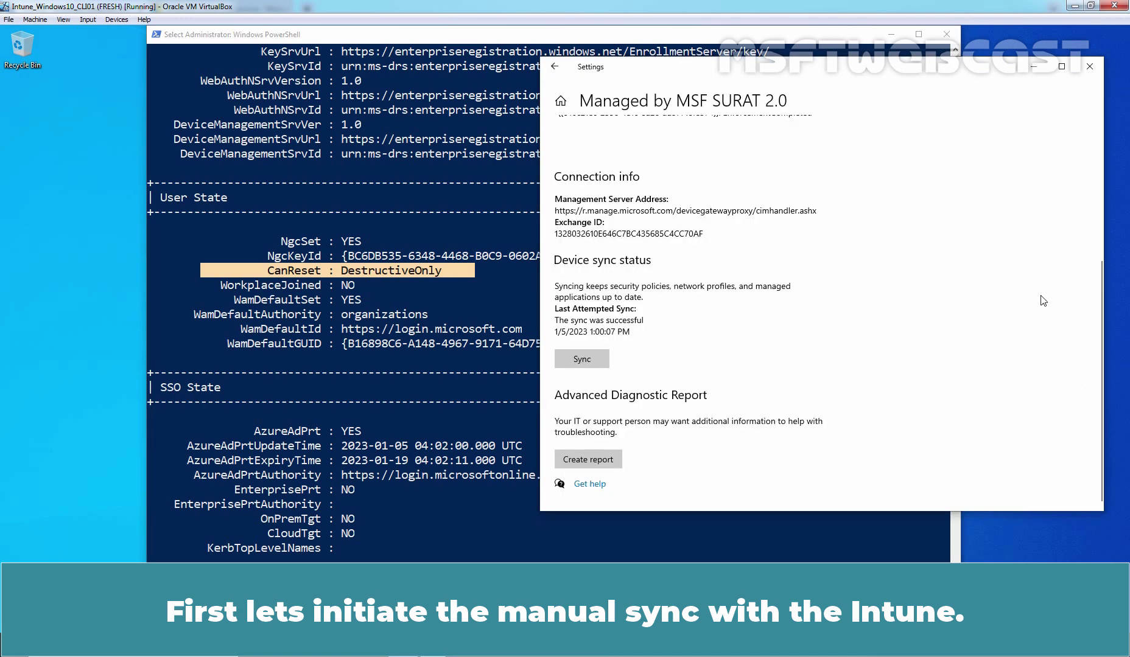
pyautogui.click(575, 360)
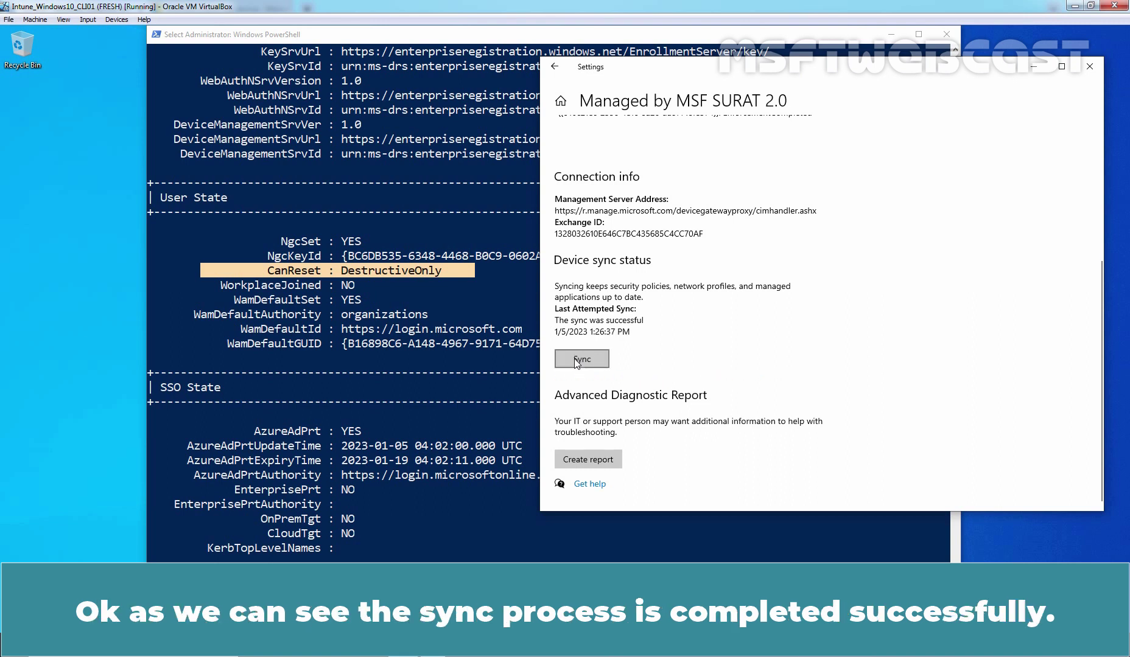
pyautogui.click(1089, 66)
pyautogui.click(954, 36)
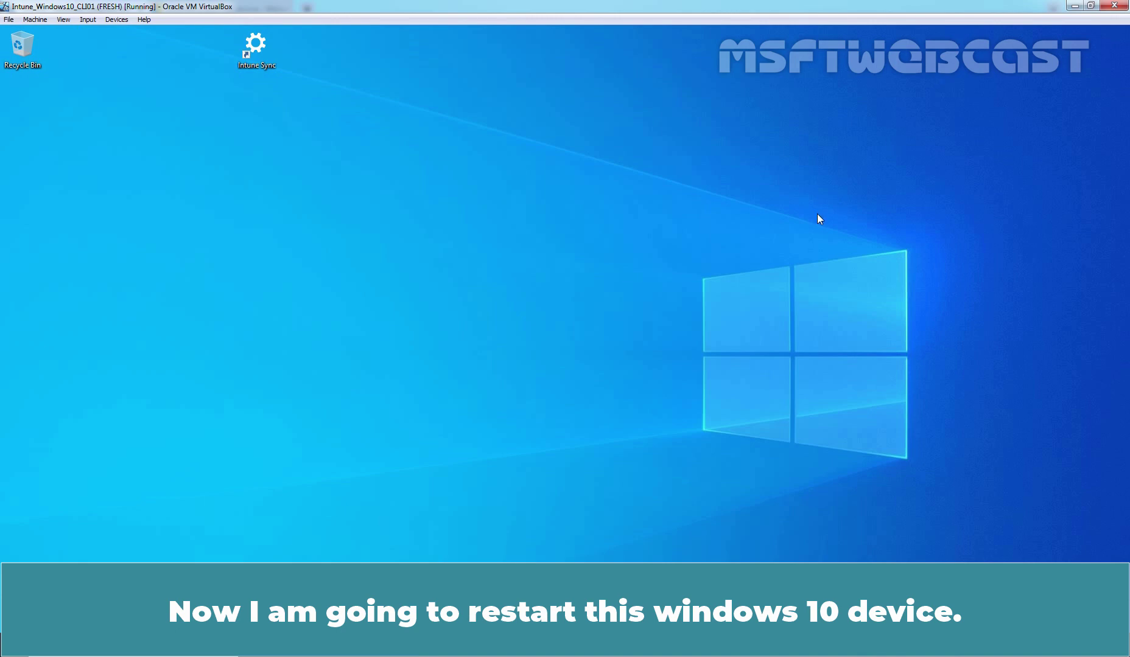
# Restart the VM and sign back in with the user's PIN
pyautogui.hotkey('alt', 'F4')
pyautogui.press('Down')
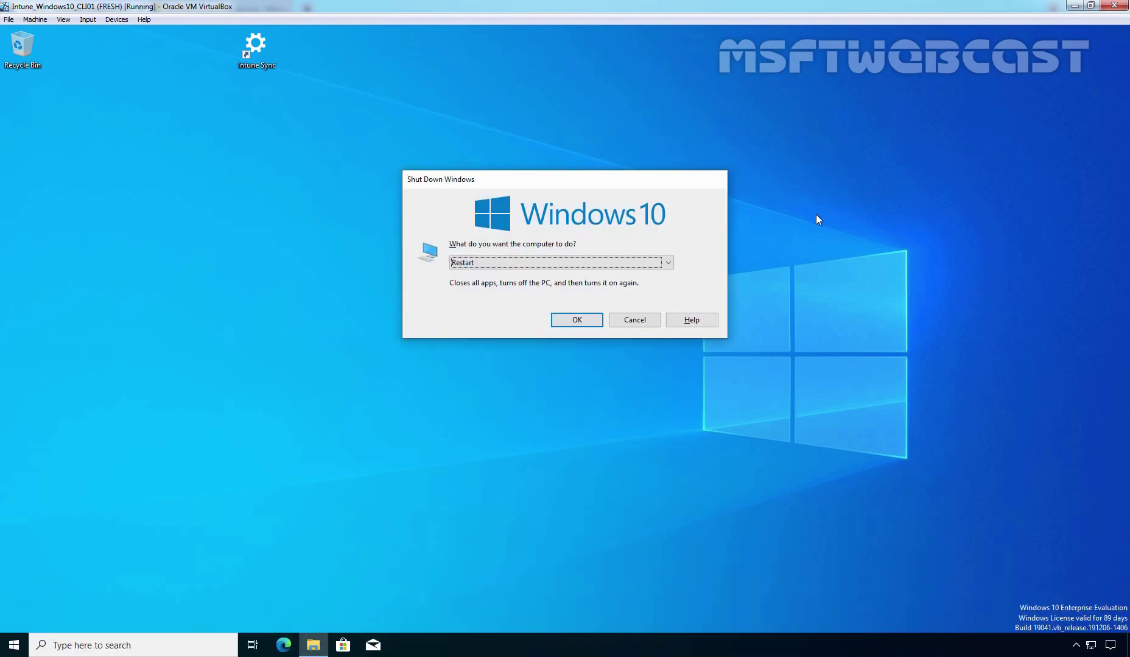
pyautogui.click(576, 321)
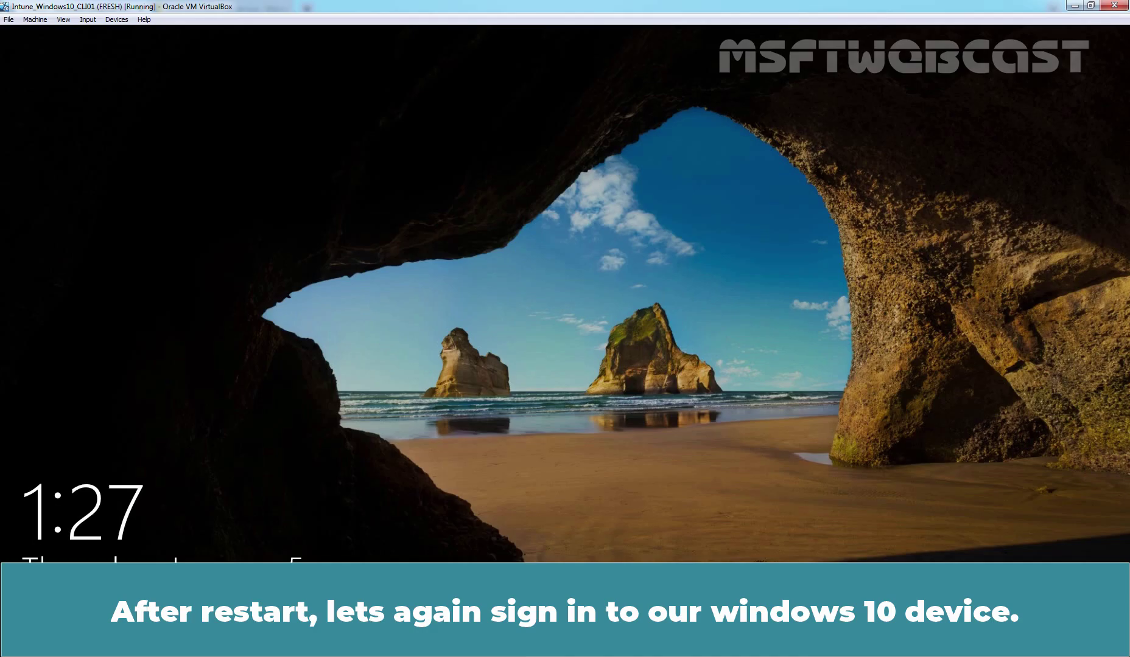
pyautogui.click(575, 321)
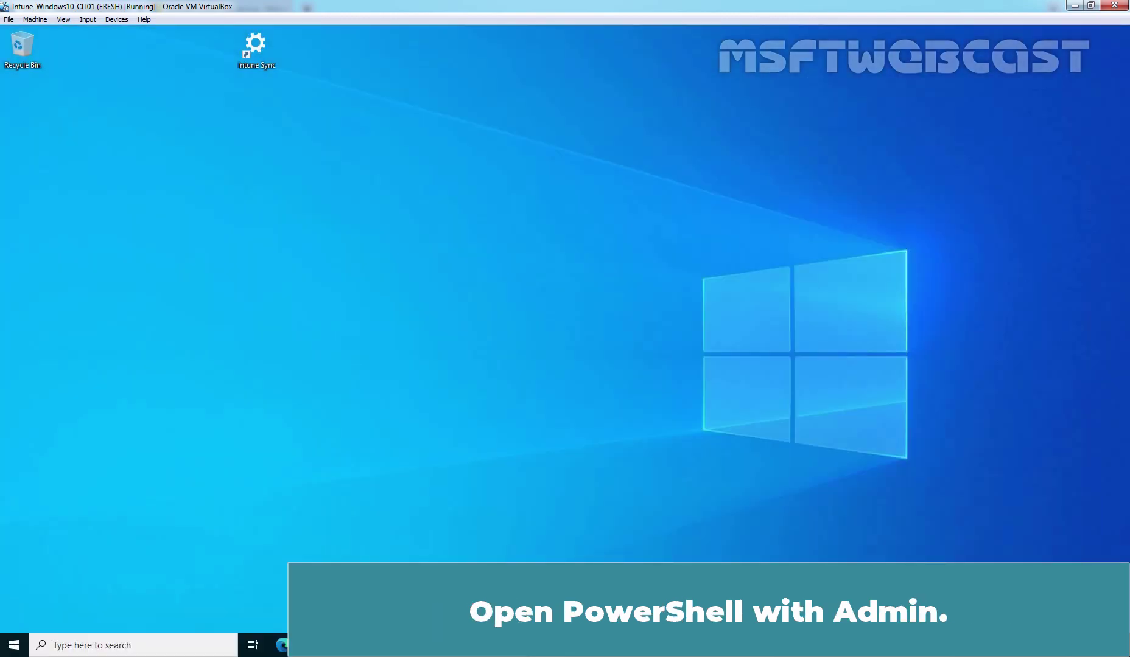
# Open Windows PowerShell as administrator from the Start context menu in the VM
pyautogui.rightClick(13, 645)
pyautogui.click(91, 477)
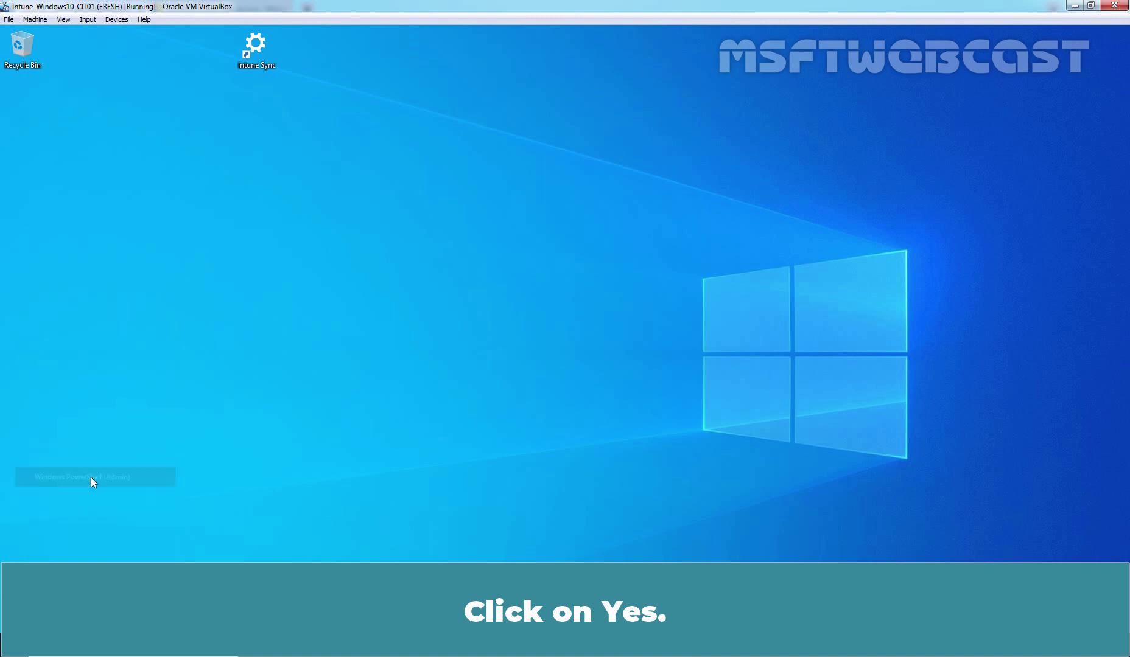
pyautogui.click(502, 412)
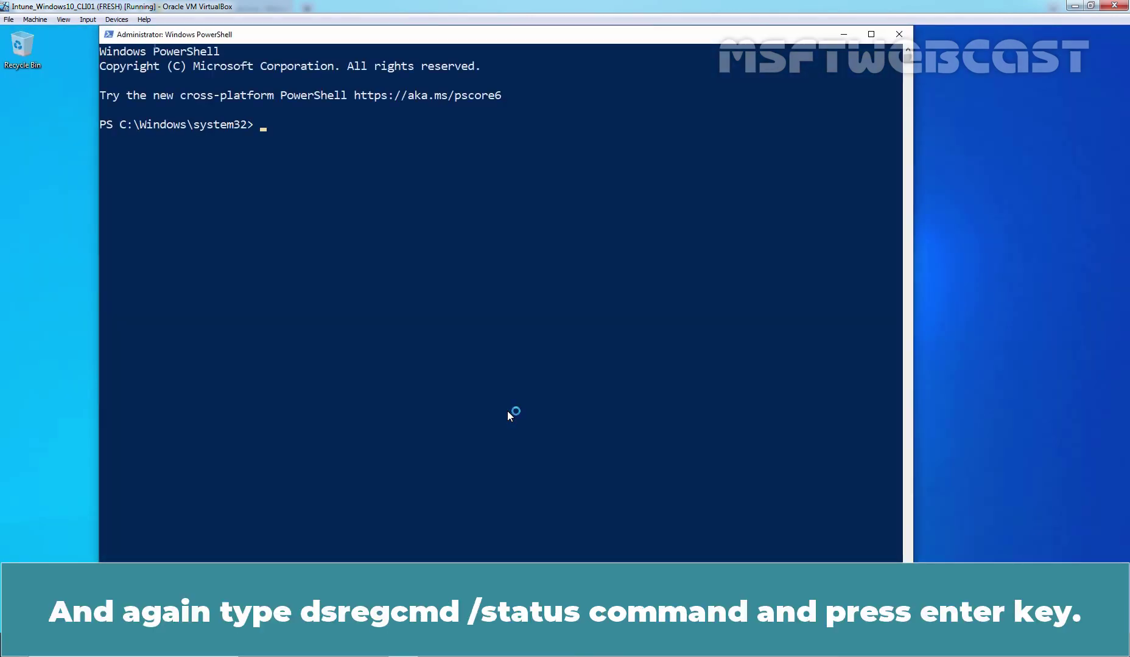
# Run dsregcmd /status and highlight the User State CanReset value, DestructiveAndNonDestructive
pyautogui.write('dsregcmd /status')
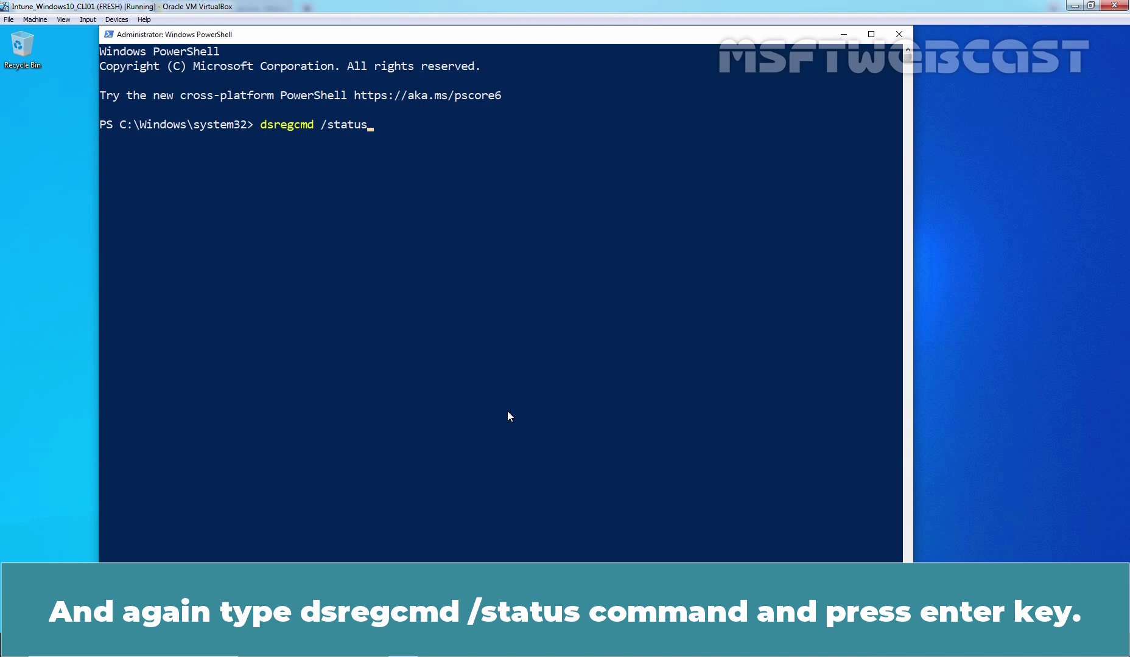
pyautogui.press('Return')
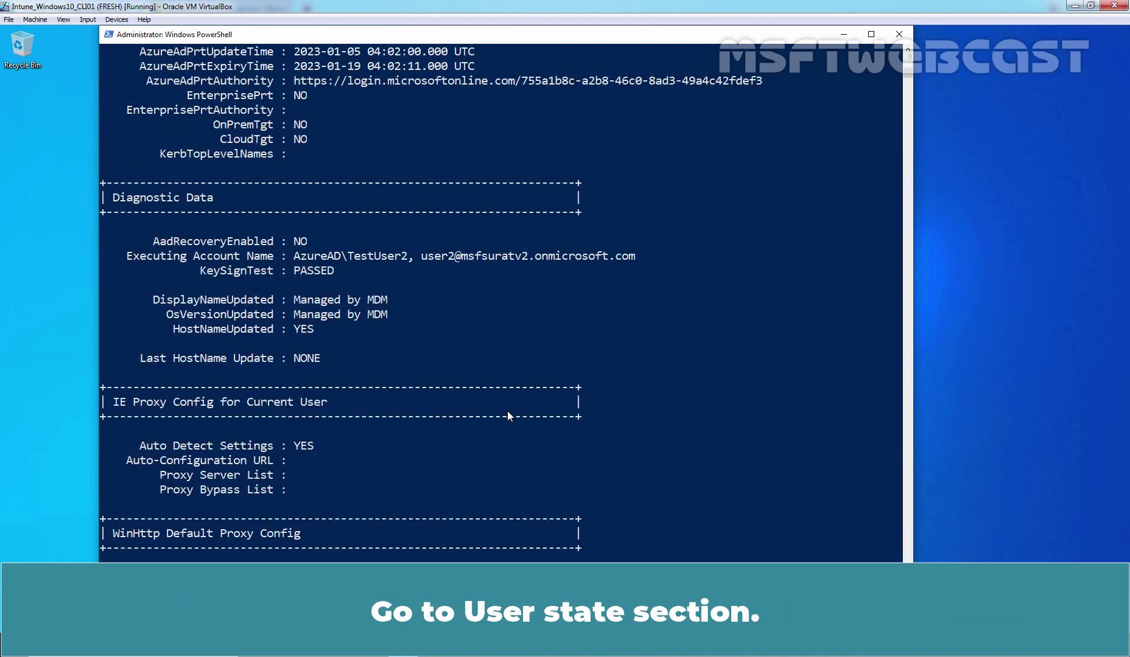
pyautogui.scroll(5, 508, 414)
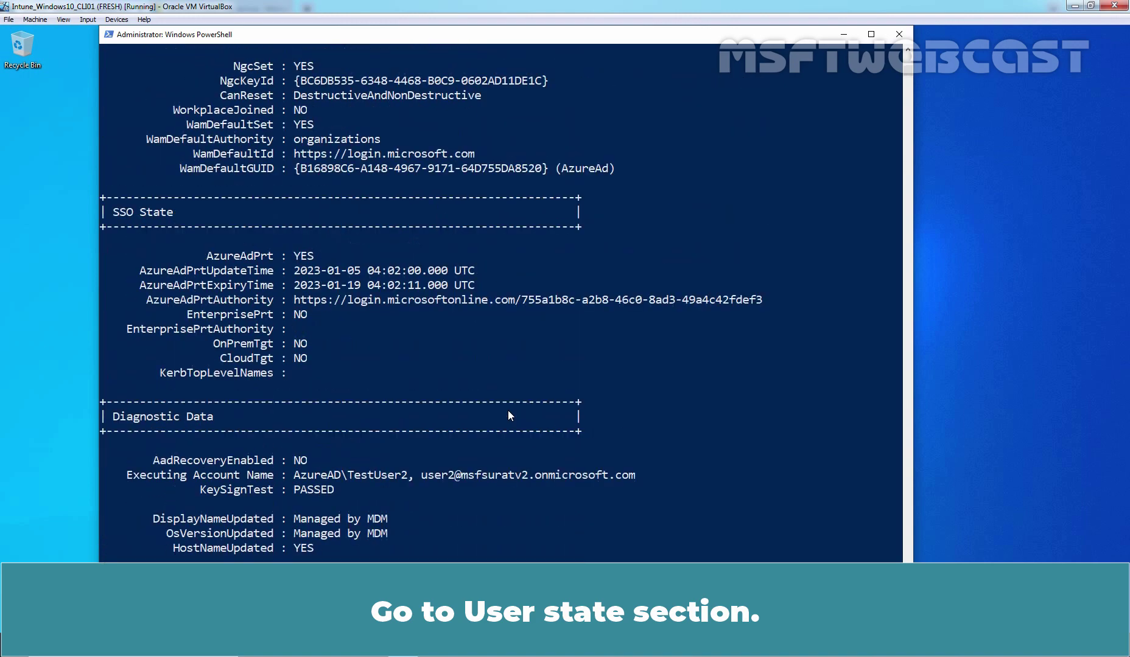
pyautogui.scroll(3, 510, 414)
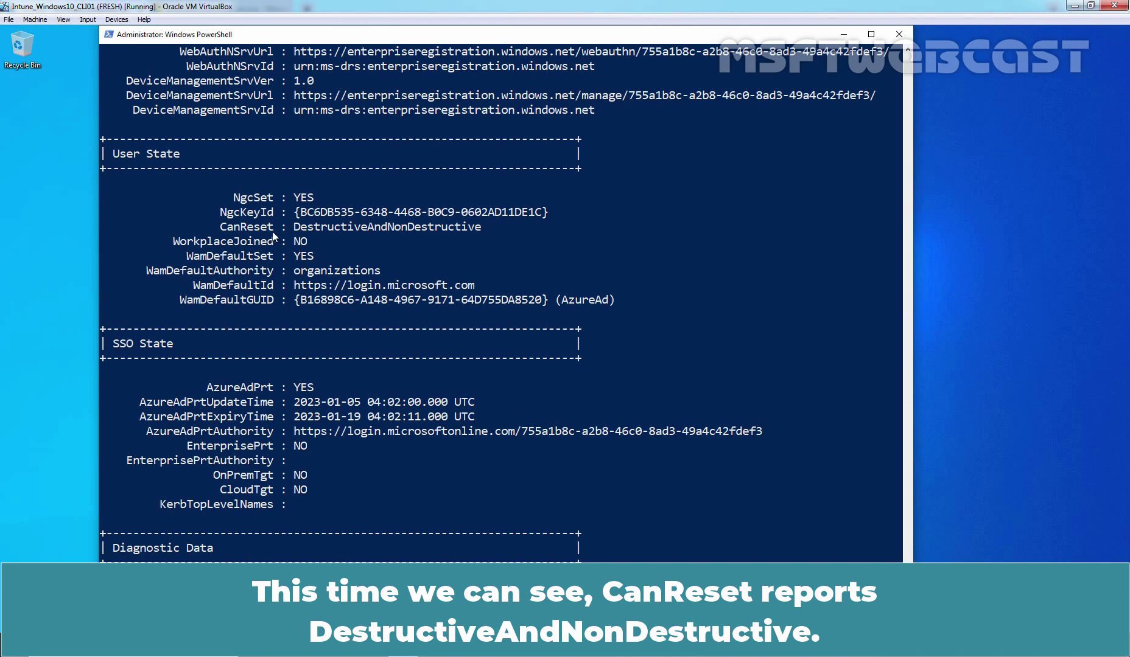
pyautogui.moveTo(201, 226); pyautogui.dragTo(435, 231)
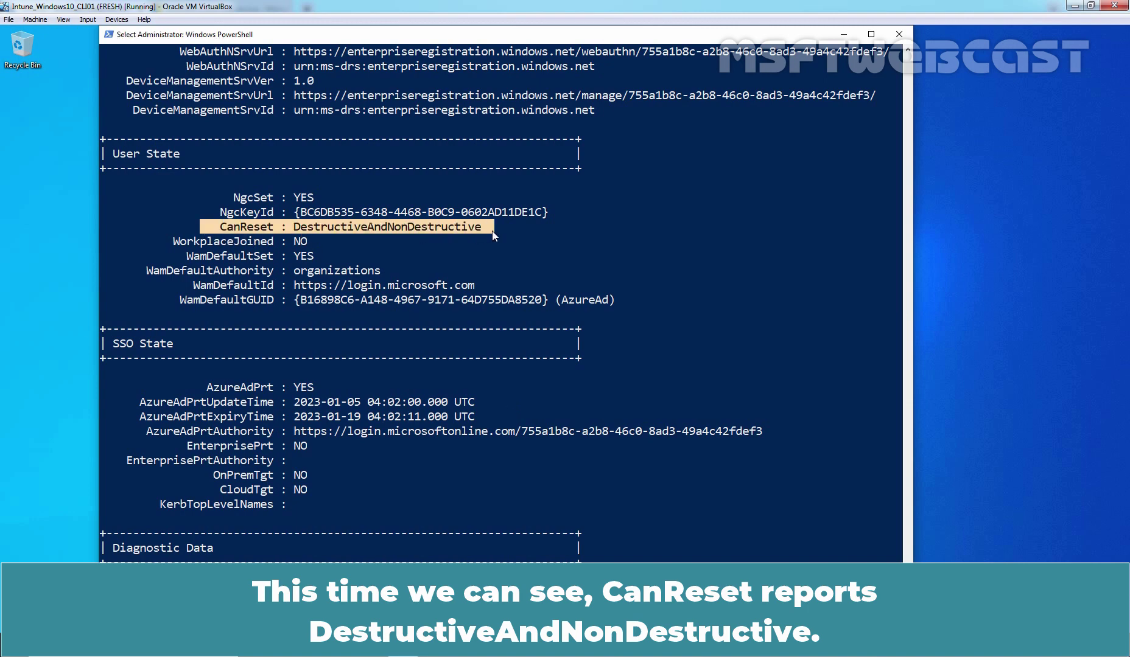
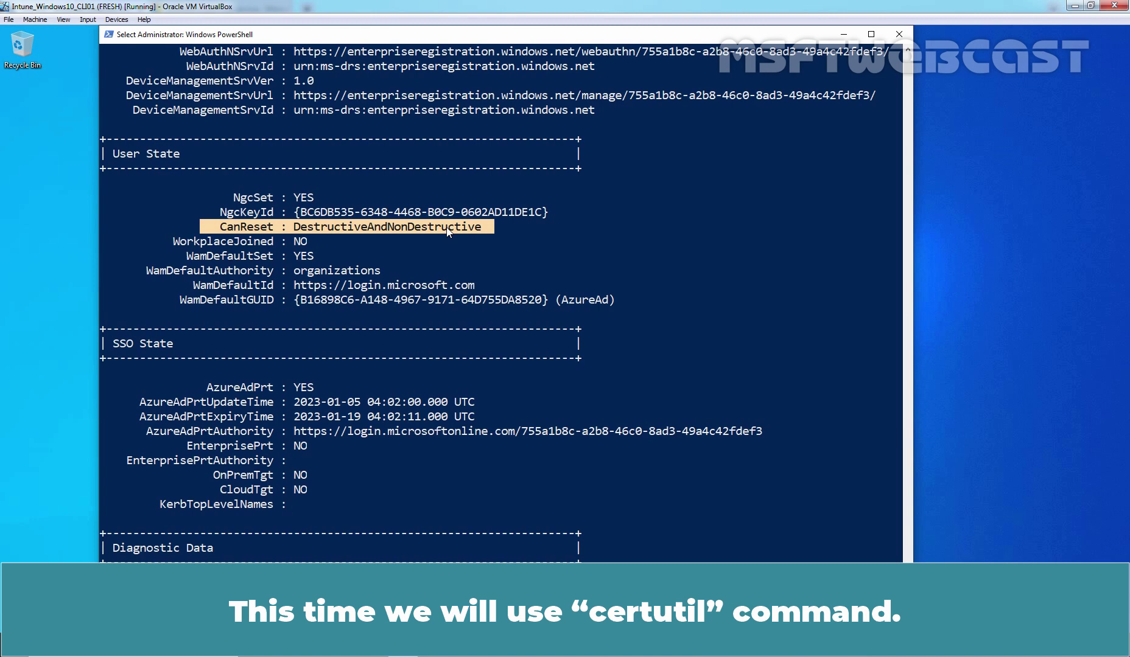
# Clear the PowerShell console and enter the certutil -csp "Microsoft Passport Key Storage Provider" -key -v command
pyautogui.click(447, 227)
pyautogui.scroll(-8, 447, 227)
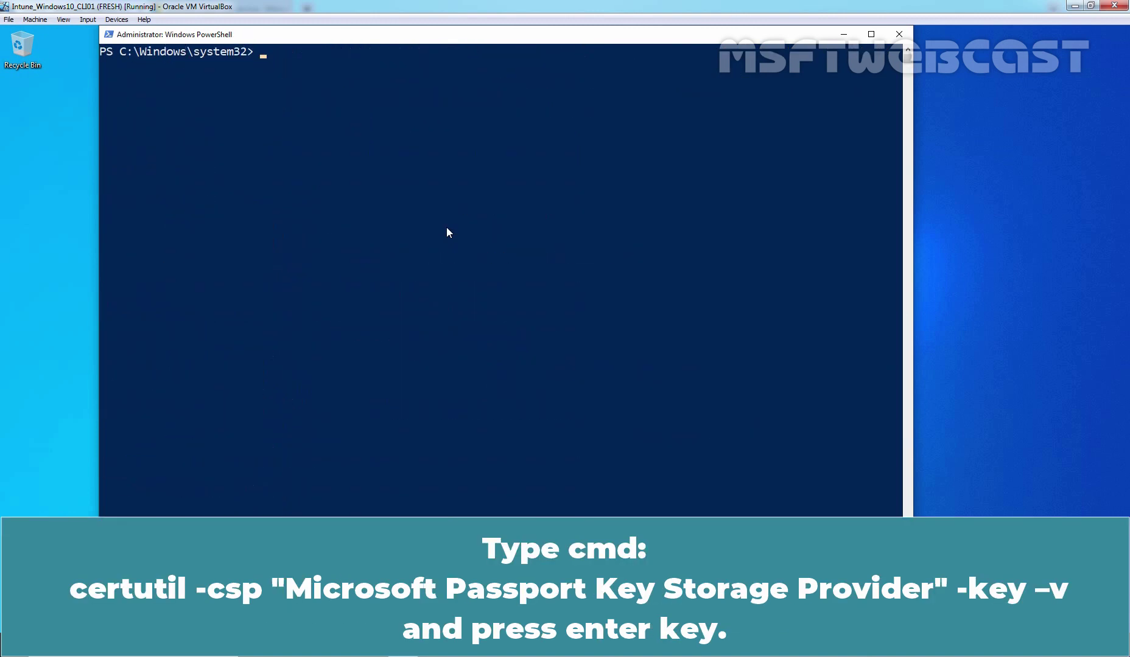
pyautogui.write('certutil -csp "Microsoft Passport Key Storage Provider" -key -v')
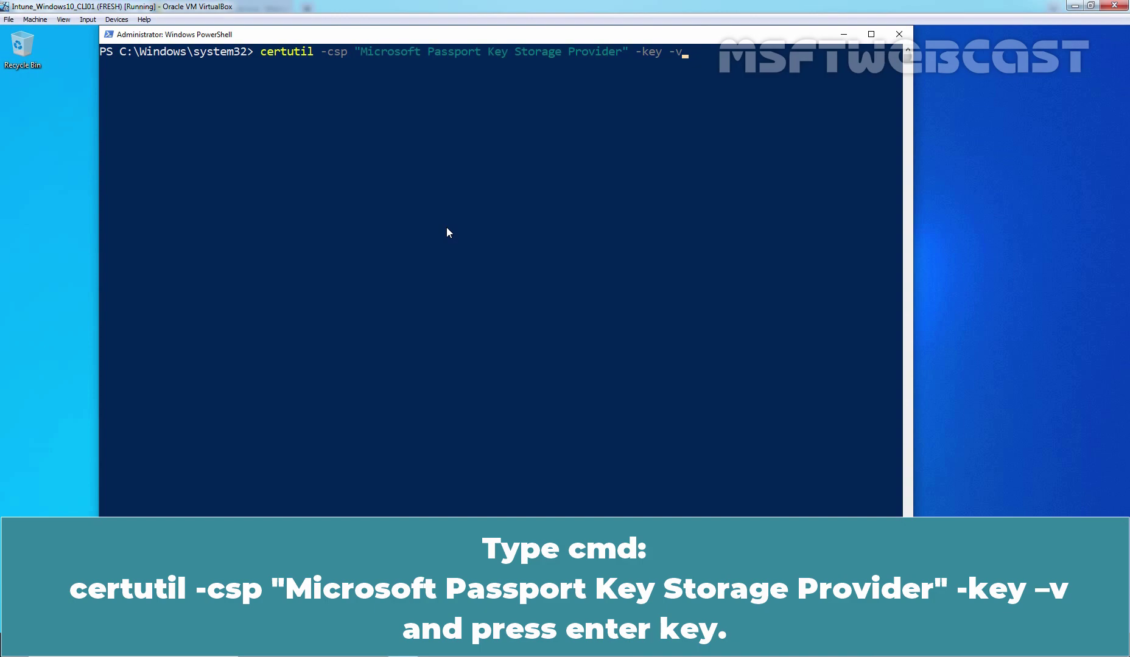
# Run the certutil key listing and select the certificate's NotBefore and NotAfter lines
pyautogui.press('Return')
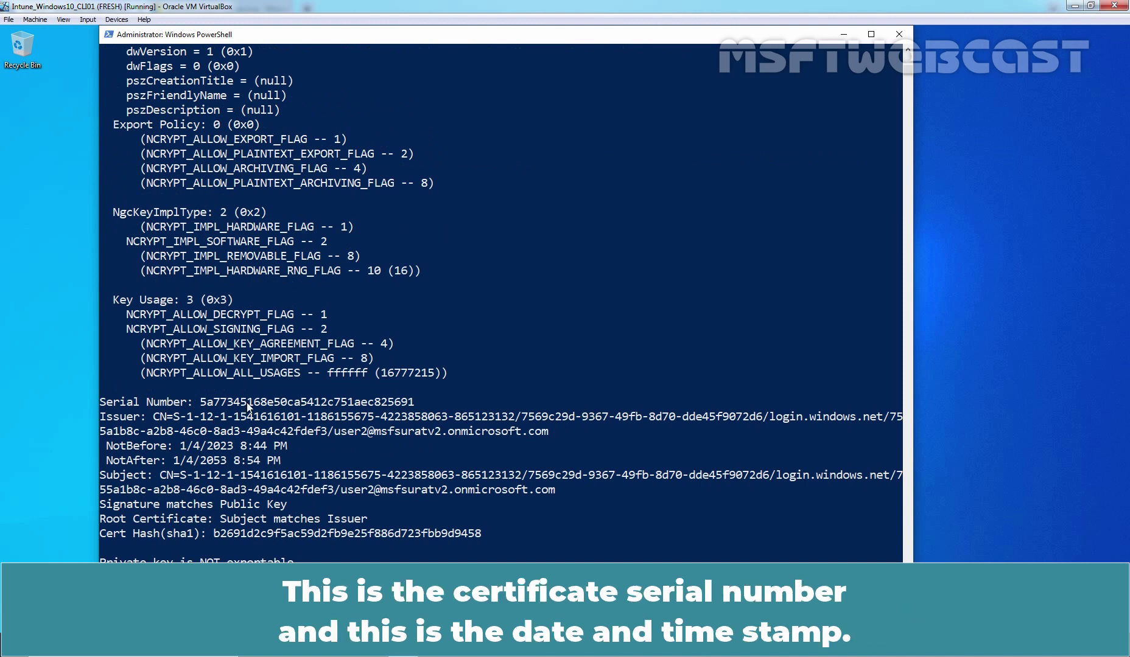
pyautogui.moveTo(101, 447); pyautogui.dragTo(304, 468)
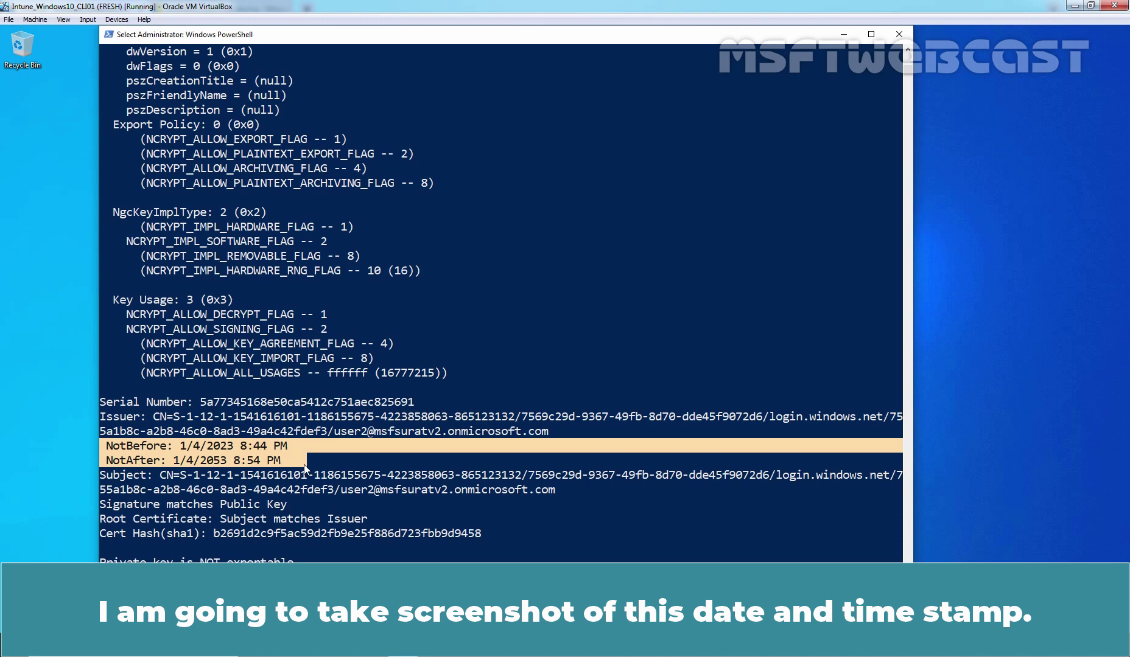
# Launch Paint and paste the screenshot of the certutil timestamps
pyautogui.click(98, 644)
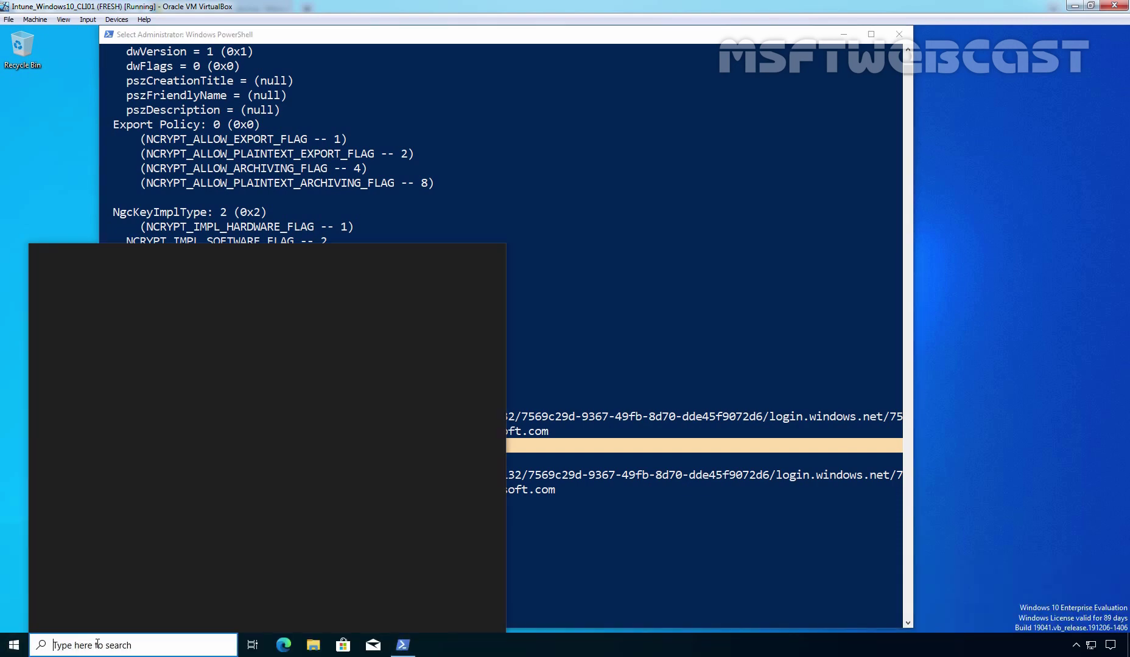
pyautogui.write('paint')
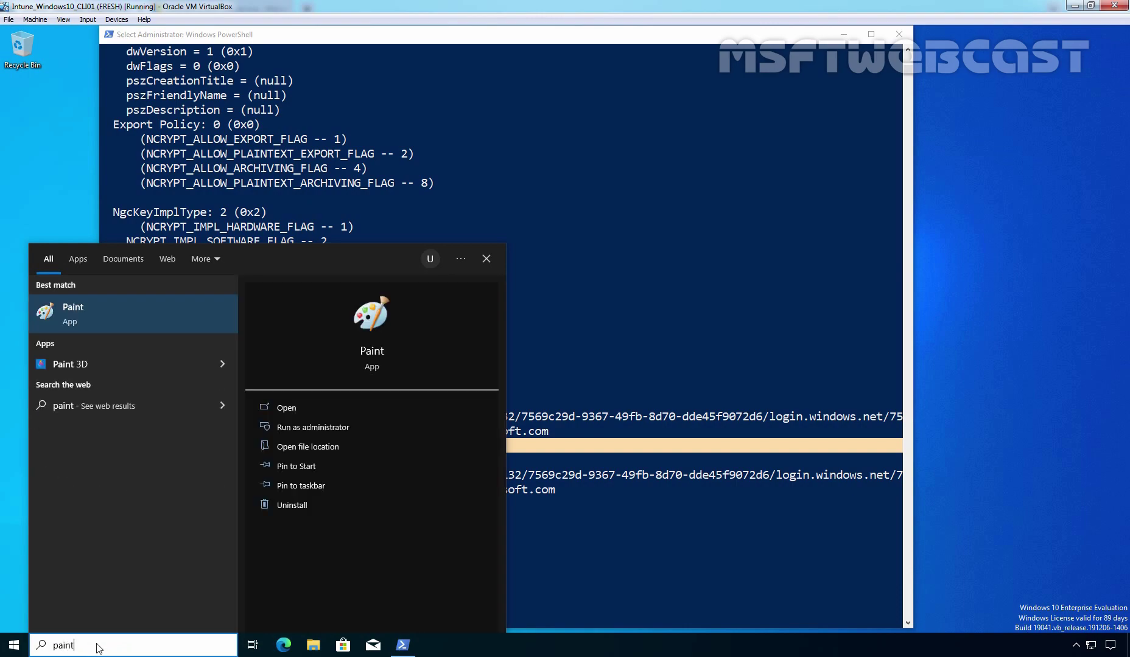
pyautogui.press('Return')
pyautogui.hotkey('ctrl', 'v')
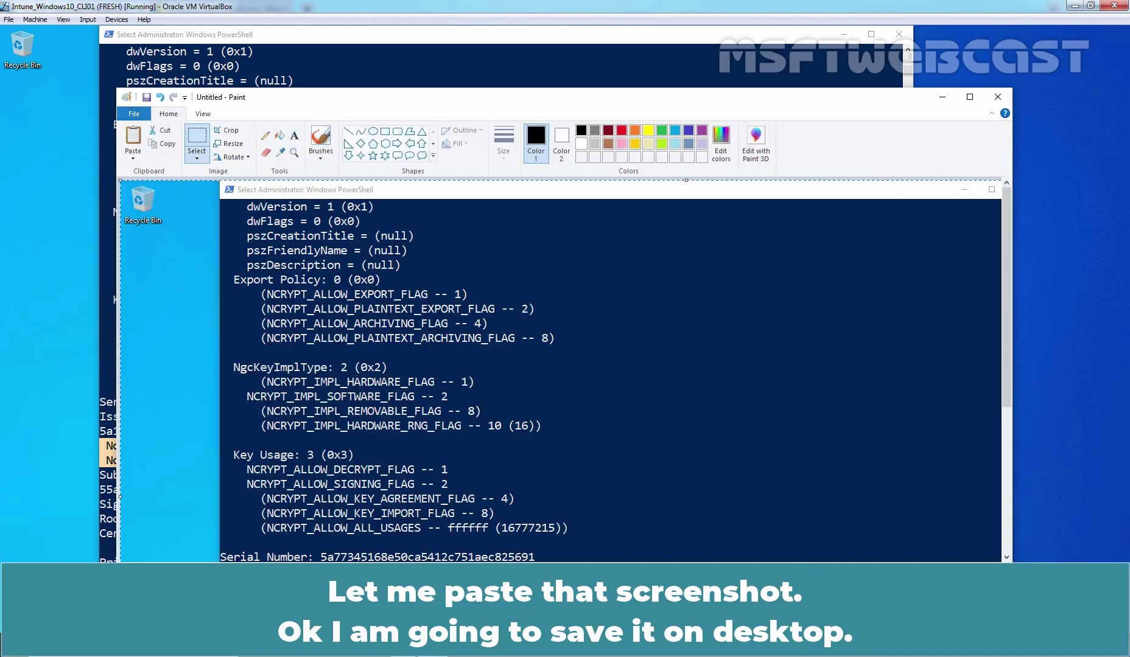
pyautogui.scroll(-5, 551, 393)
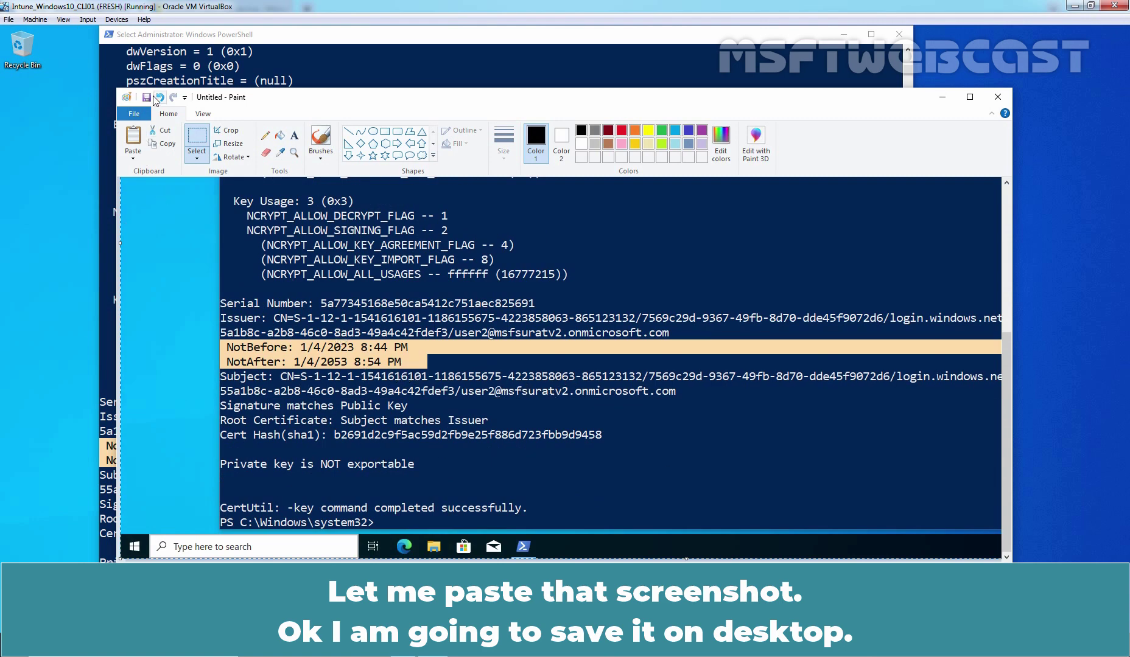
# Save the image to the Desktop as Cert_TimeandDate and close Paint
pyautogui.click(146, 96)
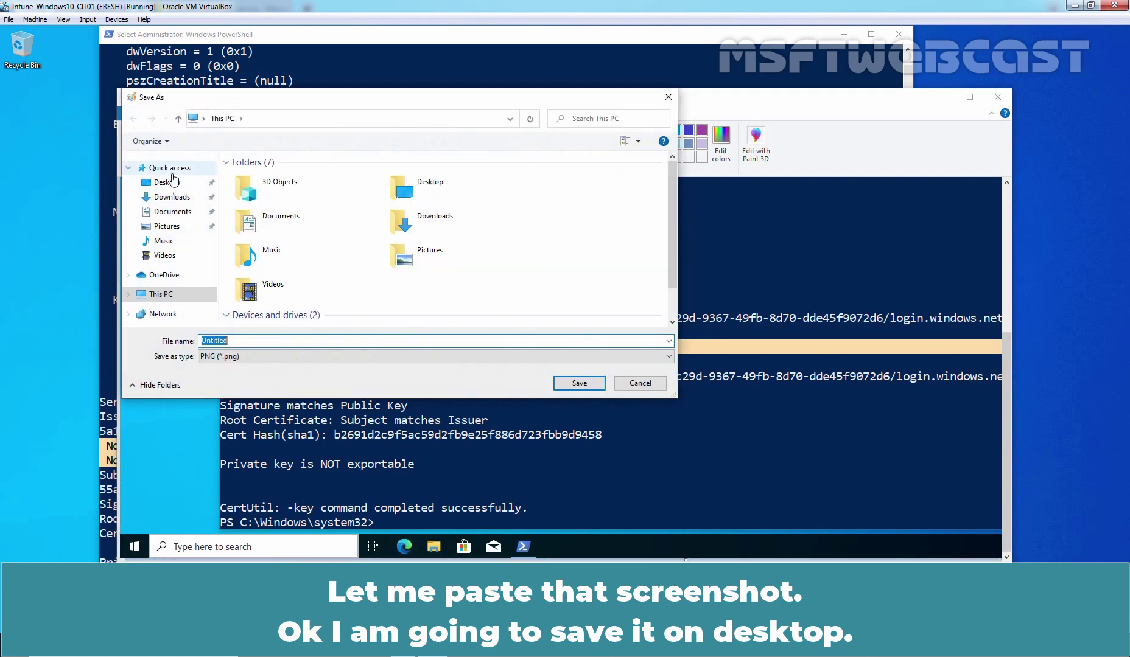
pyautogui.click(167, 182)
pyautogui.doubleClick(214, 340)
pyautogui.write('Cert_TimeandDate')
pyautogui.click(579, 383)
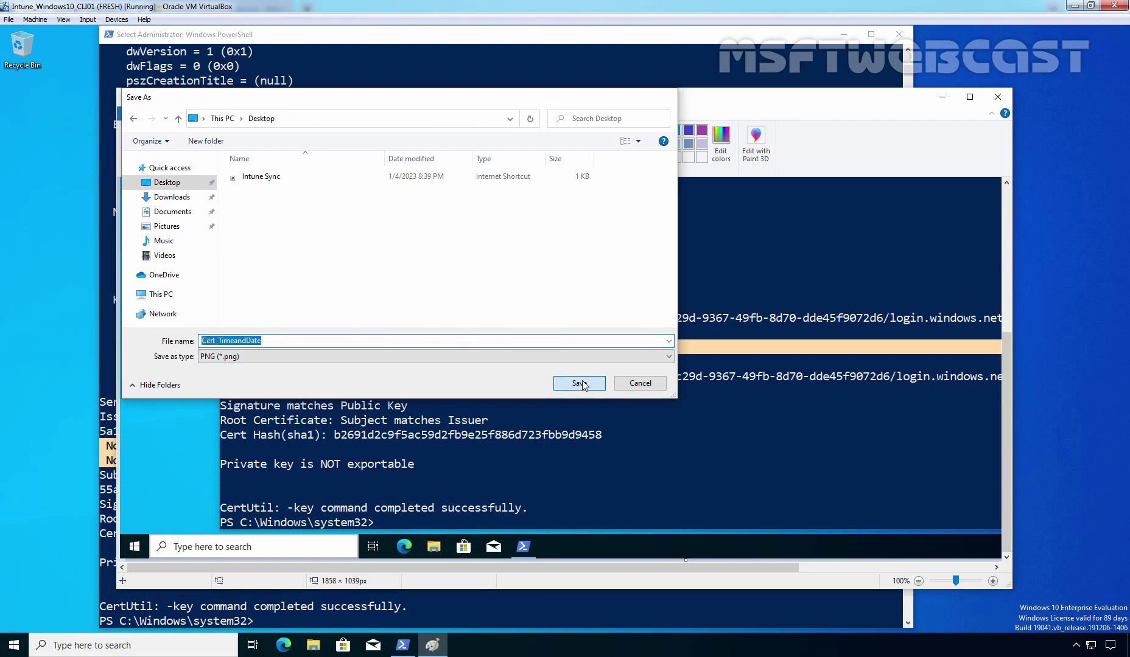
pyautogui.click(997, 97)
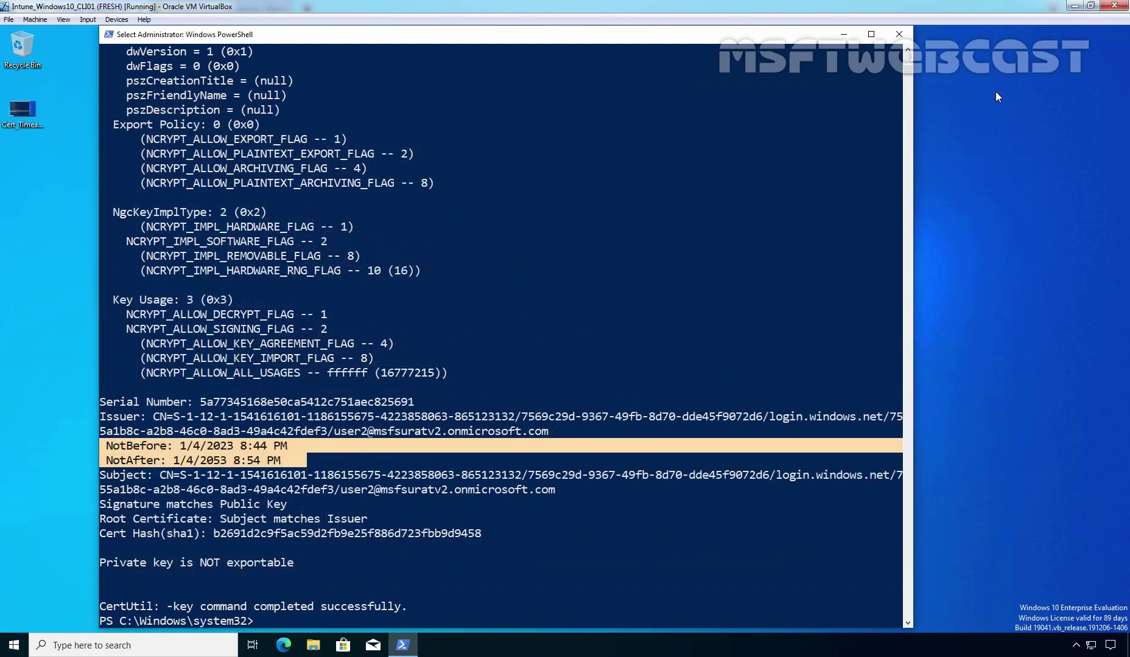
# Close PowerShell and sign out of Windows from the Start menu account options
pyautogui.click(899, 35)
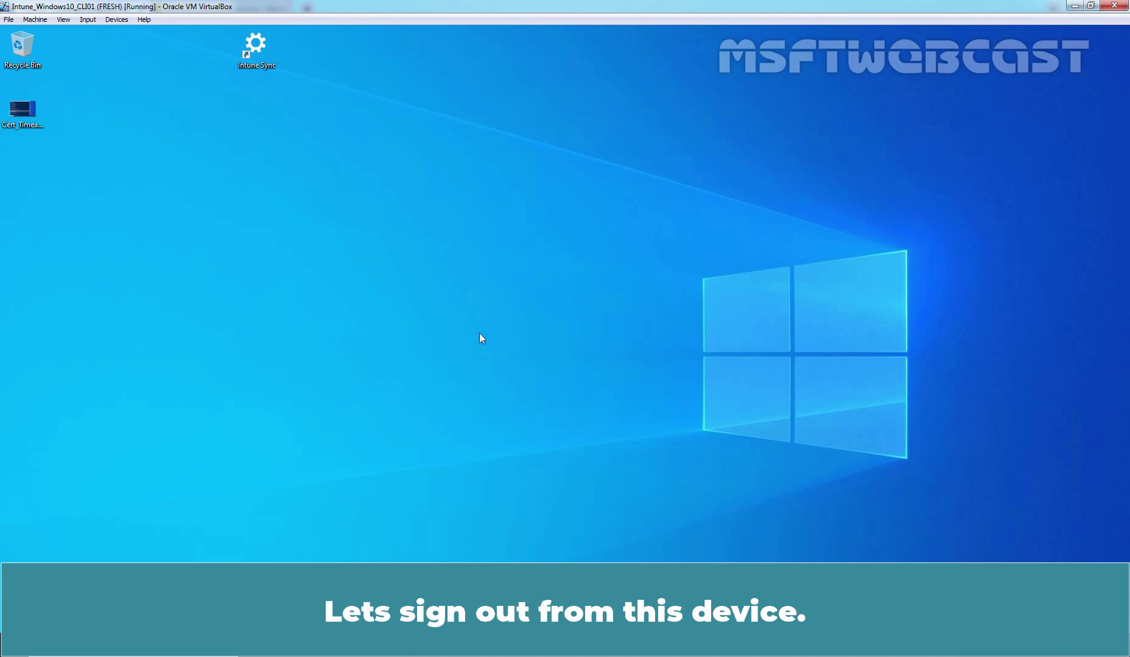
pyautogui.click(15, 645)
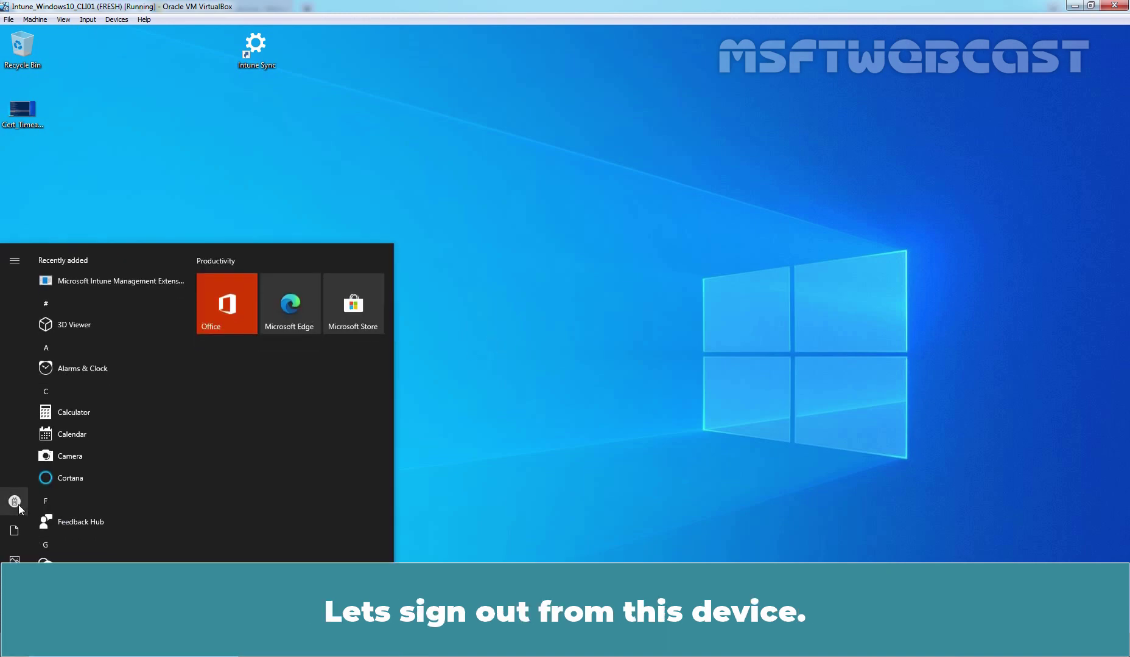
pyautogui.click(16, 501)
pyautogui.click(55, 452)
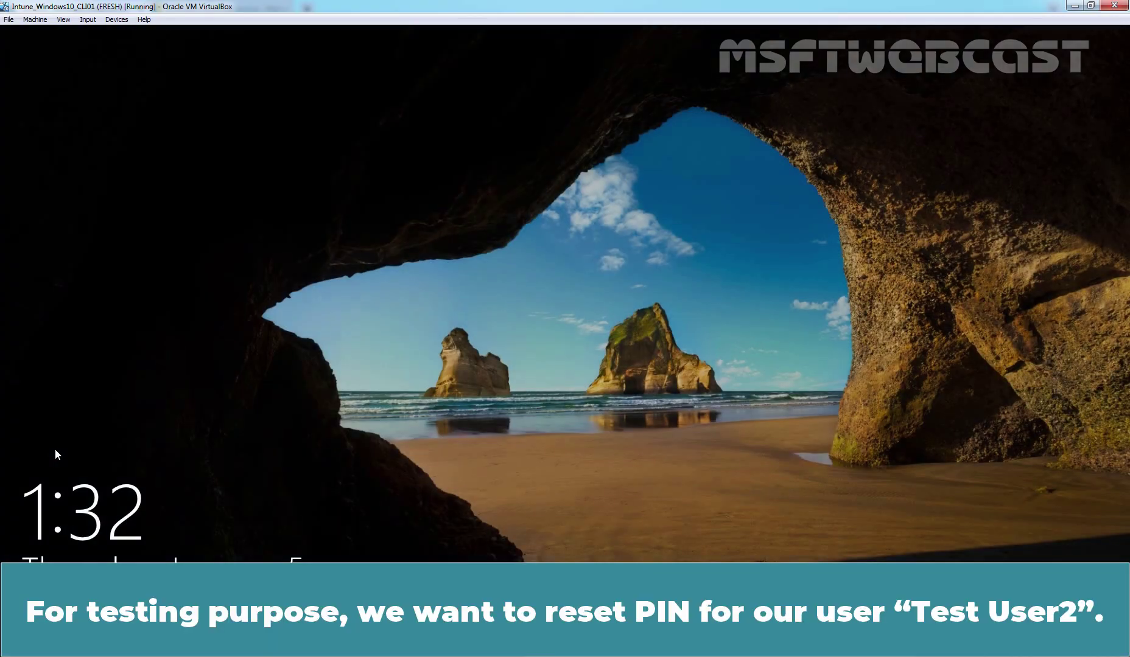
# From the lock screen, choose I forgot my PIN and submit the account password
pyautogui.click(474, 401)
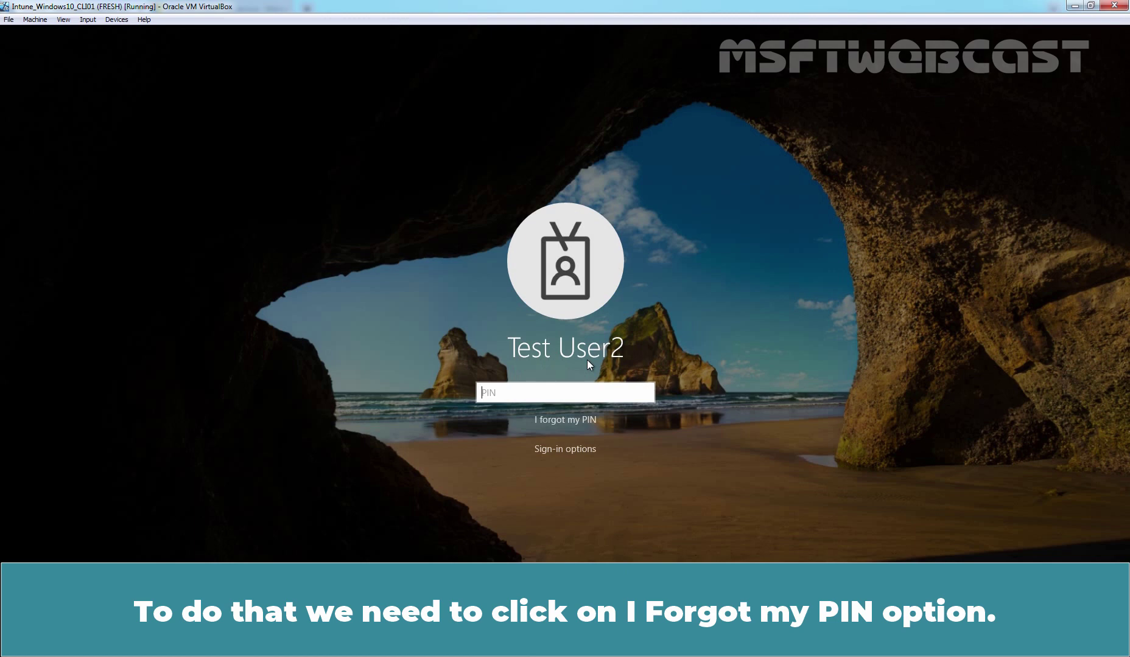
pyautogui.click(571, 423)
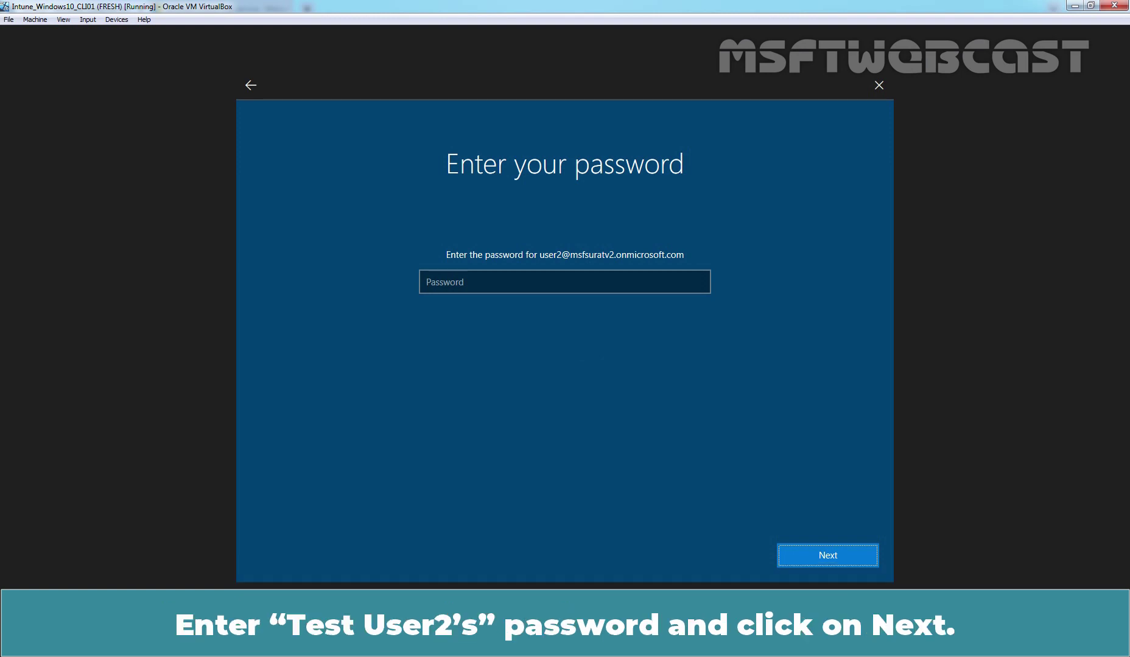
pyautogui.click(534, 281)
pyautogui.write('**********')
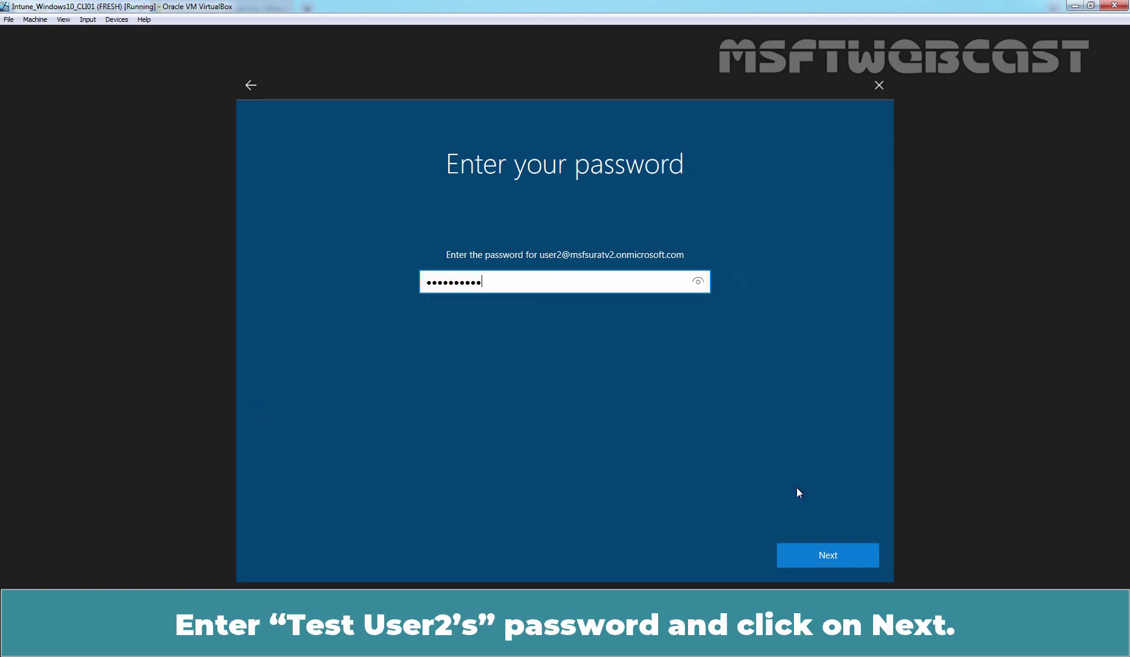
pyautogui.click(833, 556)
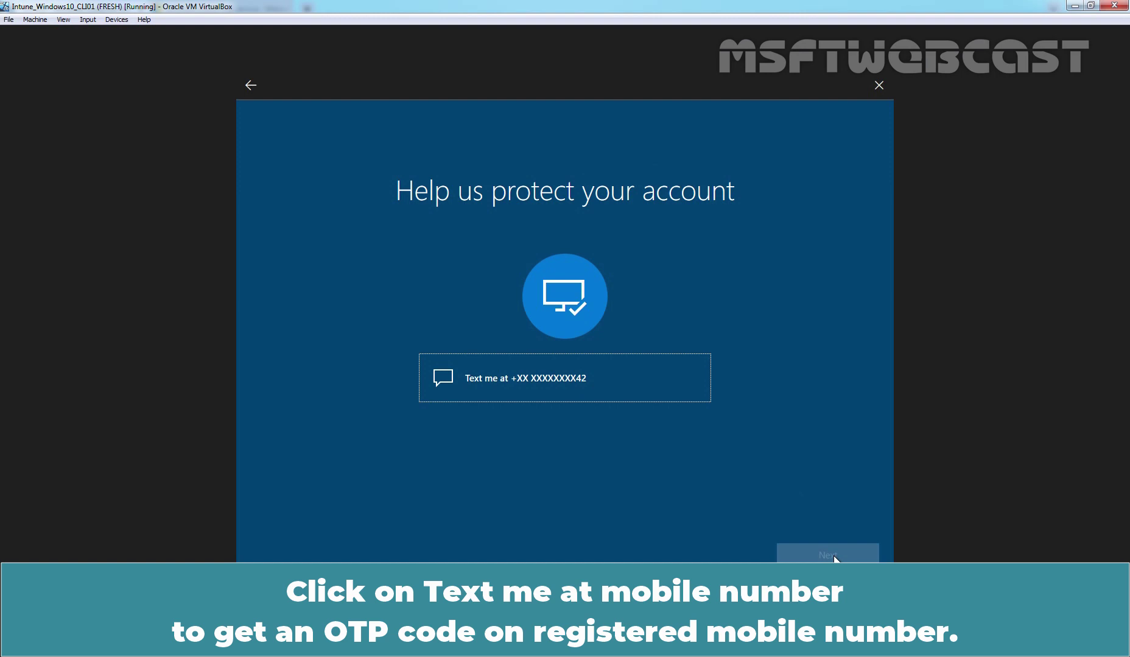
# Verify the account with a verification code sent by text message
pyautogui.click(512, 396)
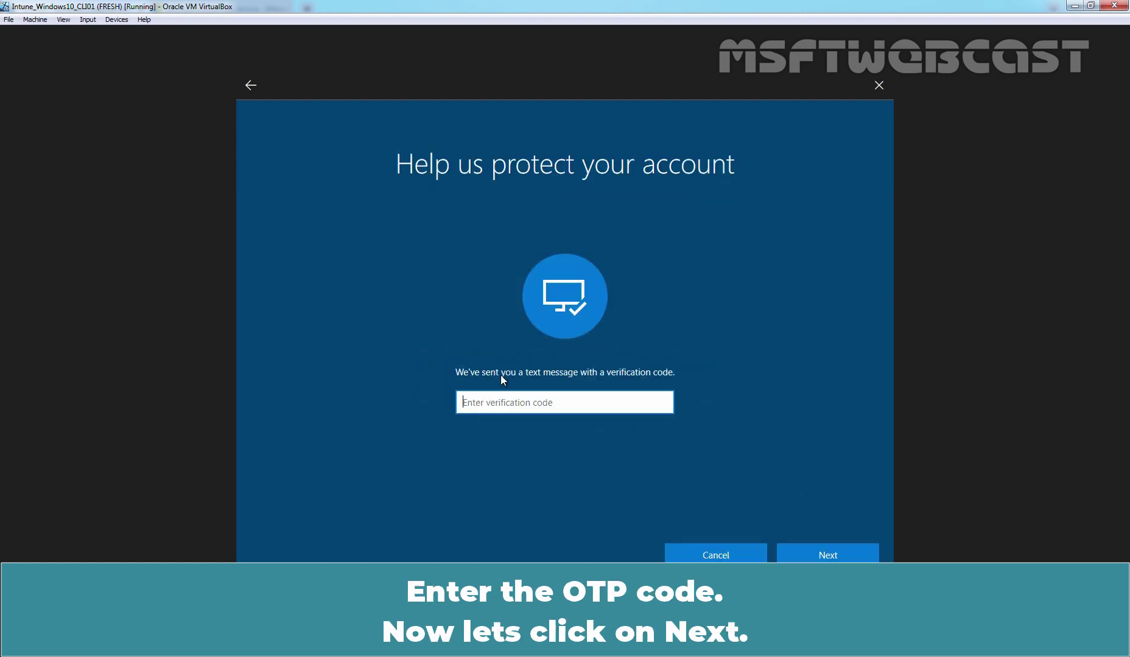
pyautogui.click(832, 558)
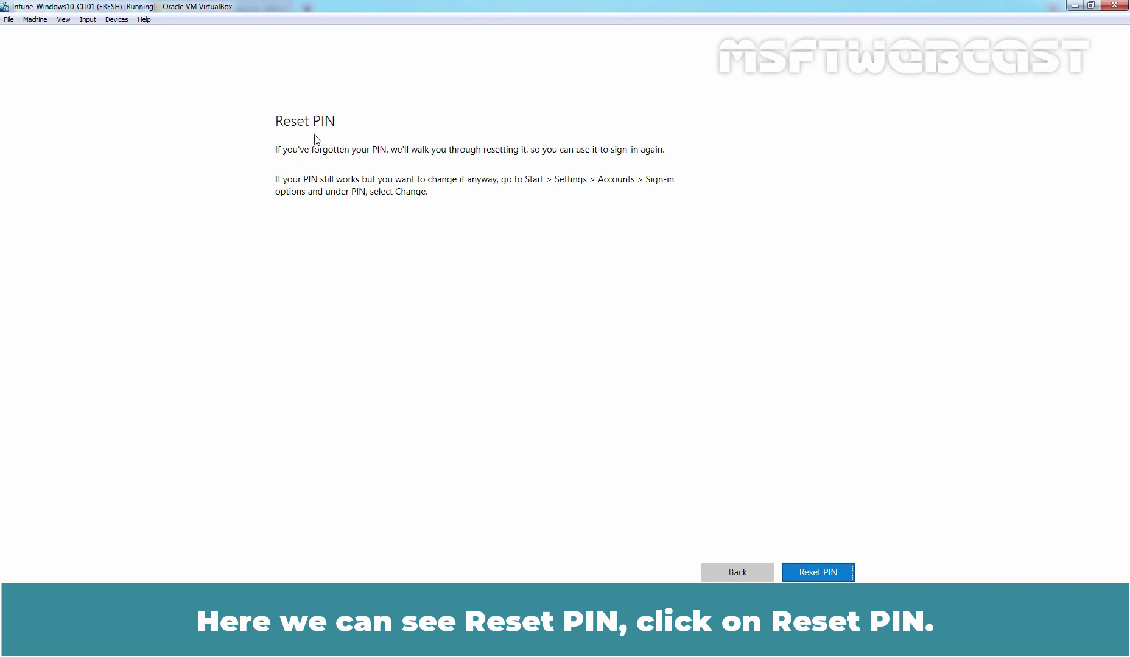
# Enter and confirm a new Windows Hello PIN, finish the reset and return to sign-in
pyautogui.click(822, 572)
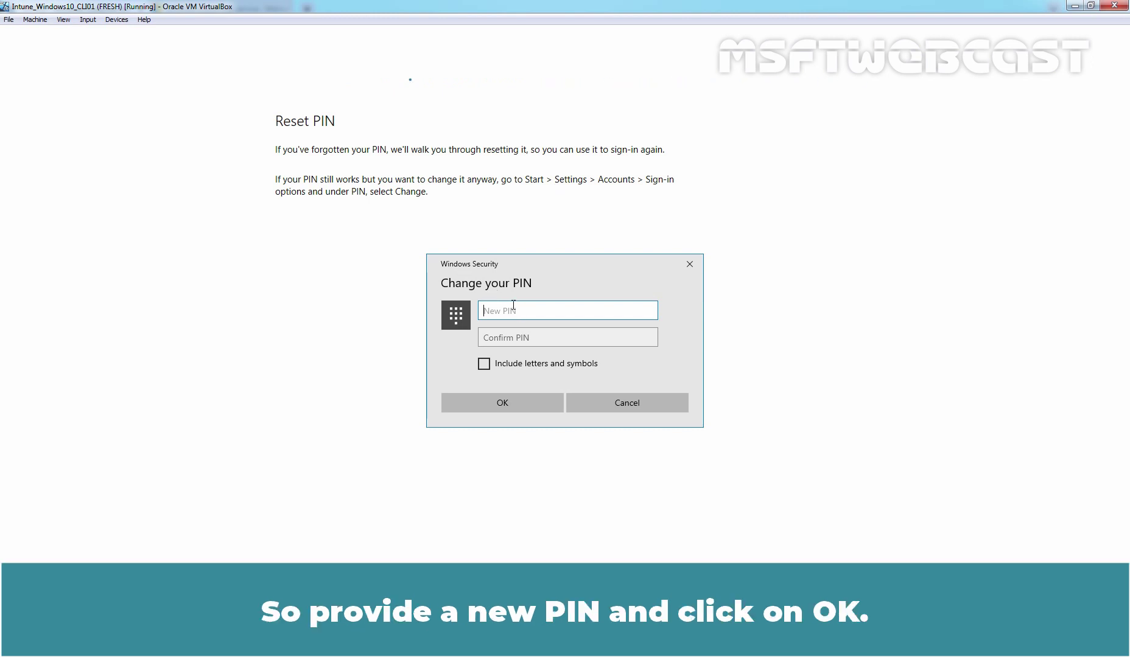
pyautogui.press('Tab')
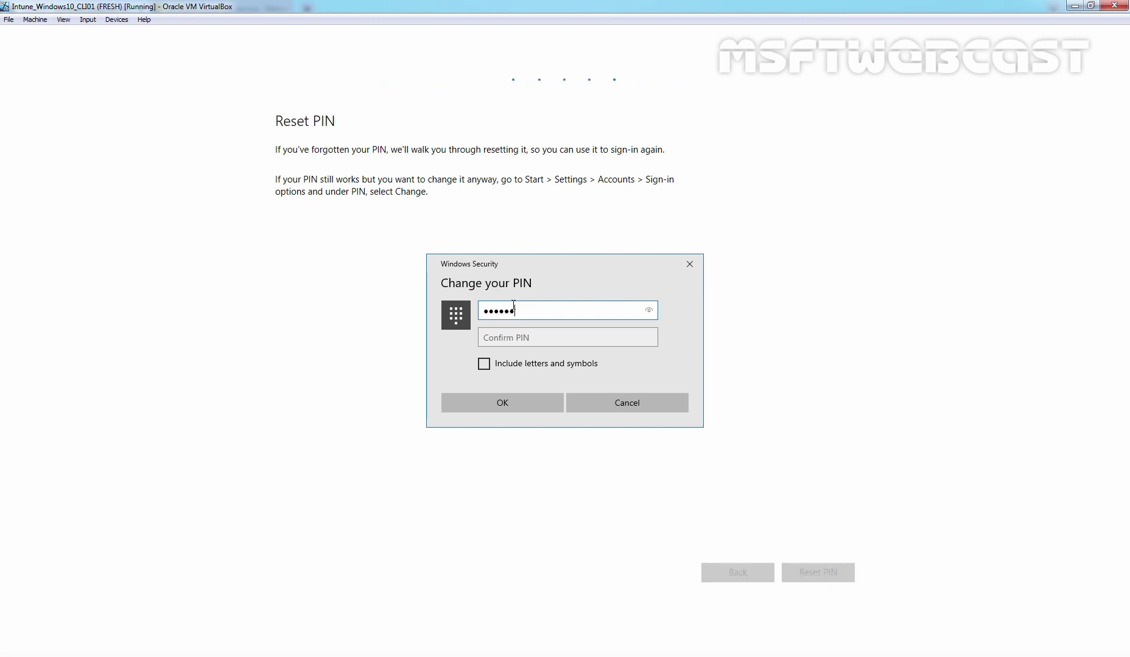
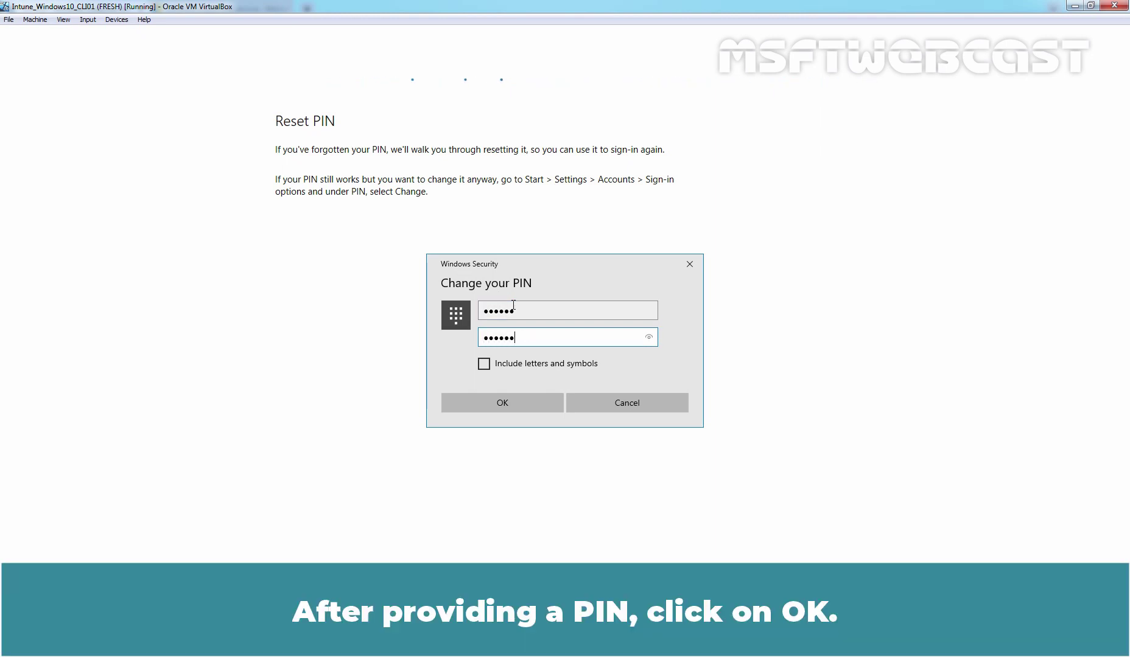
pyautogui.click(502, 403)
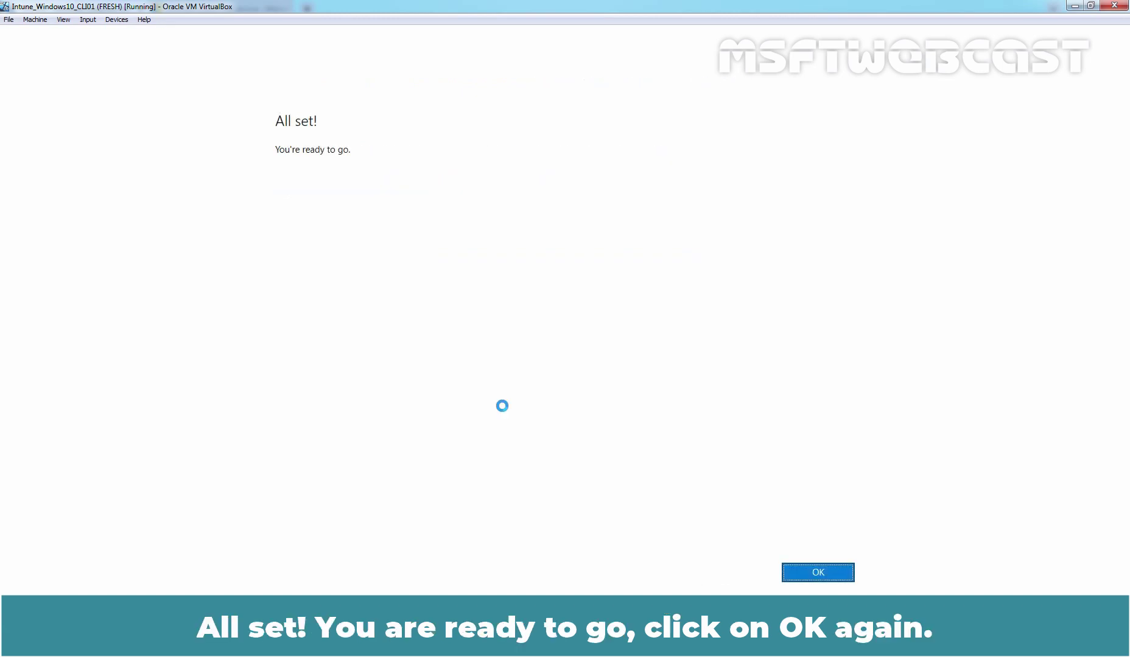
pyautogui.click(817, 573)
pyautogui.click(817, 577)
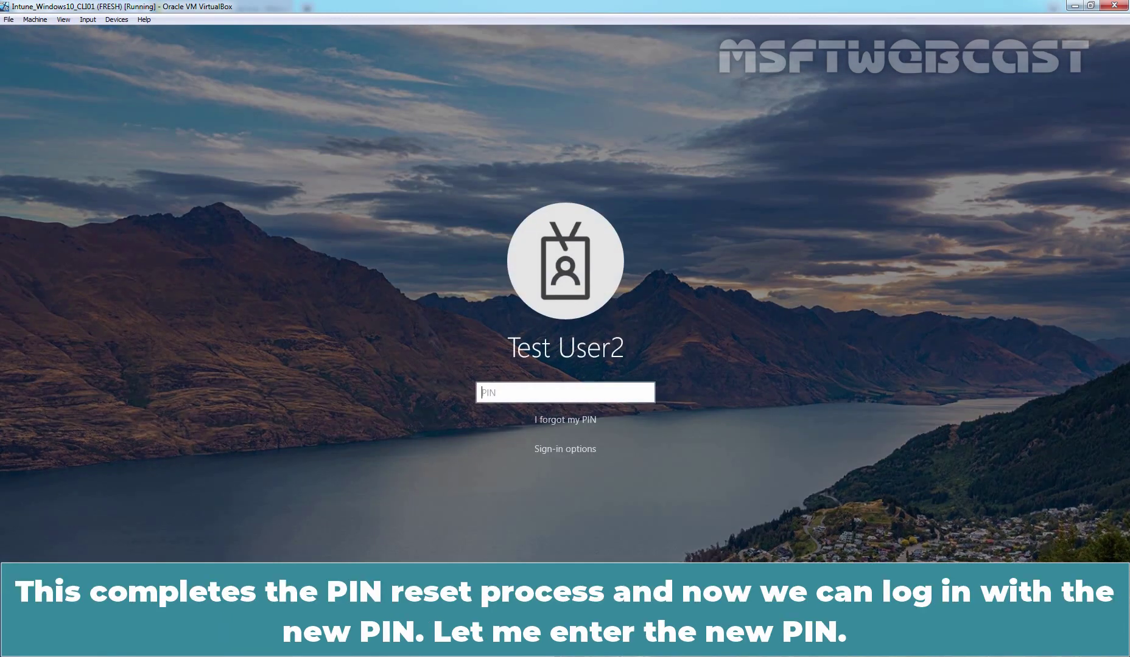
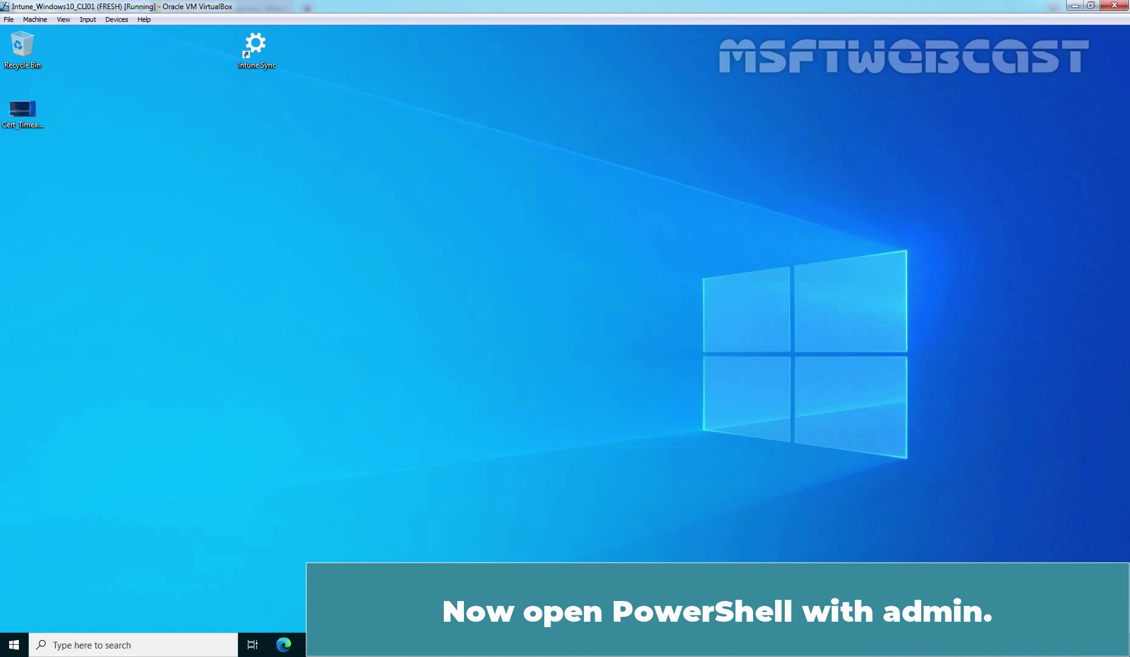
# Sign in with the new PIN and launch Windows PowerShell (Admin), approving the UAC prompt
pyautogui.rightClick(15, 644)
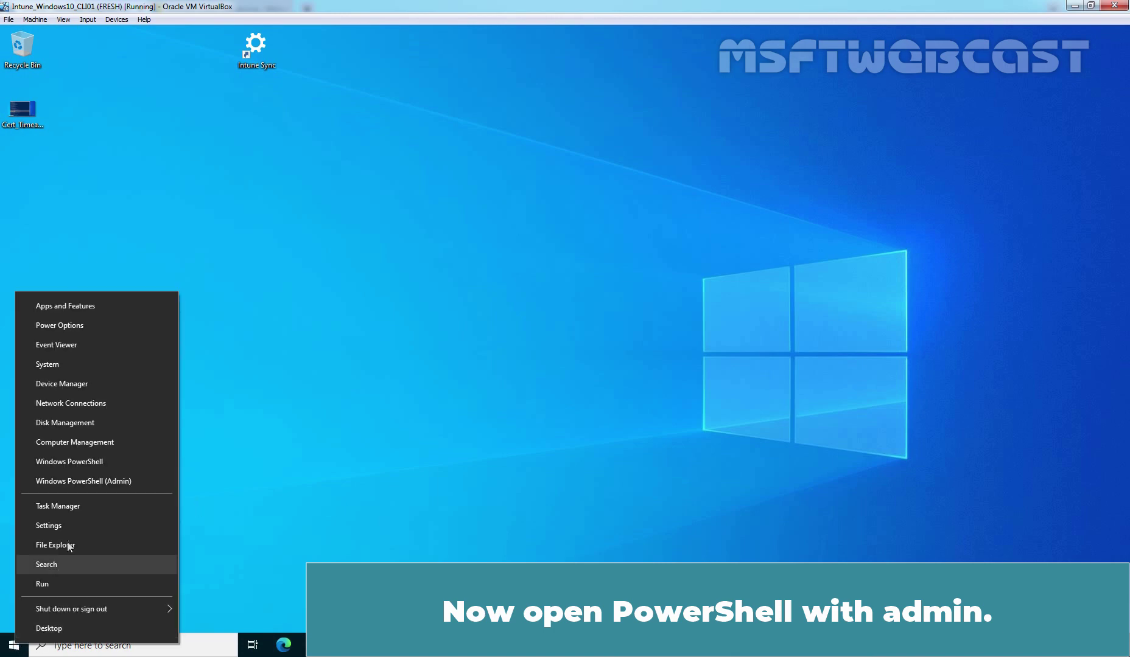
pyautogui.click(92, 482)
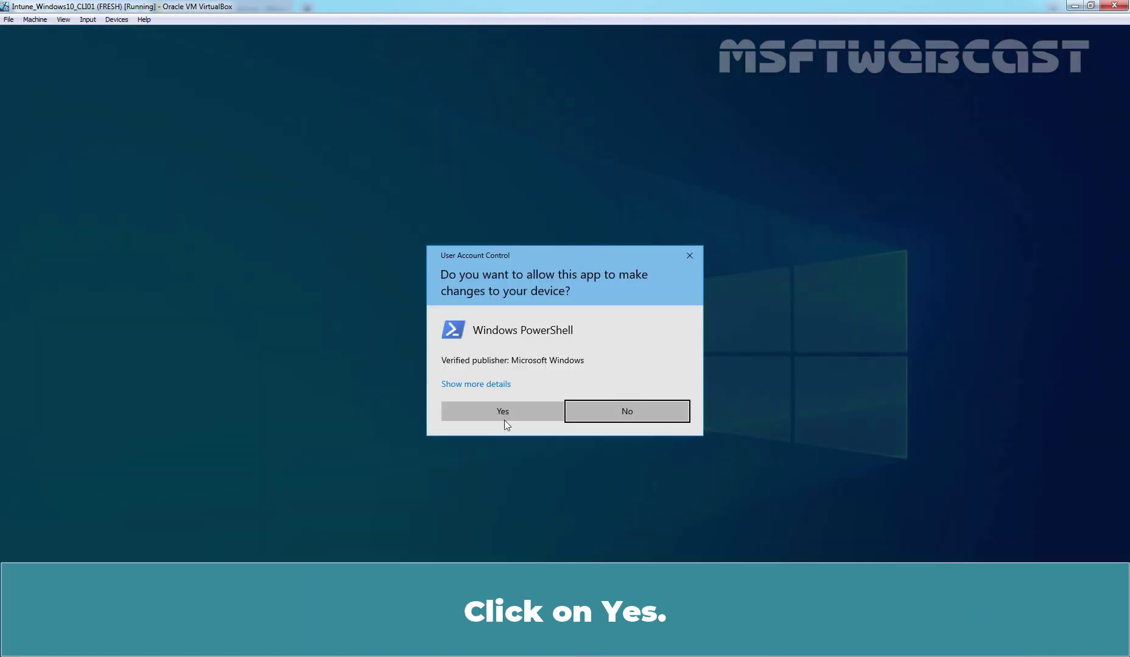
pyautogui.click(503, 412)
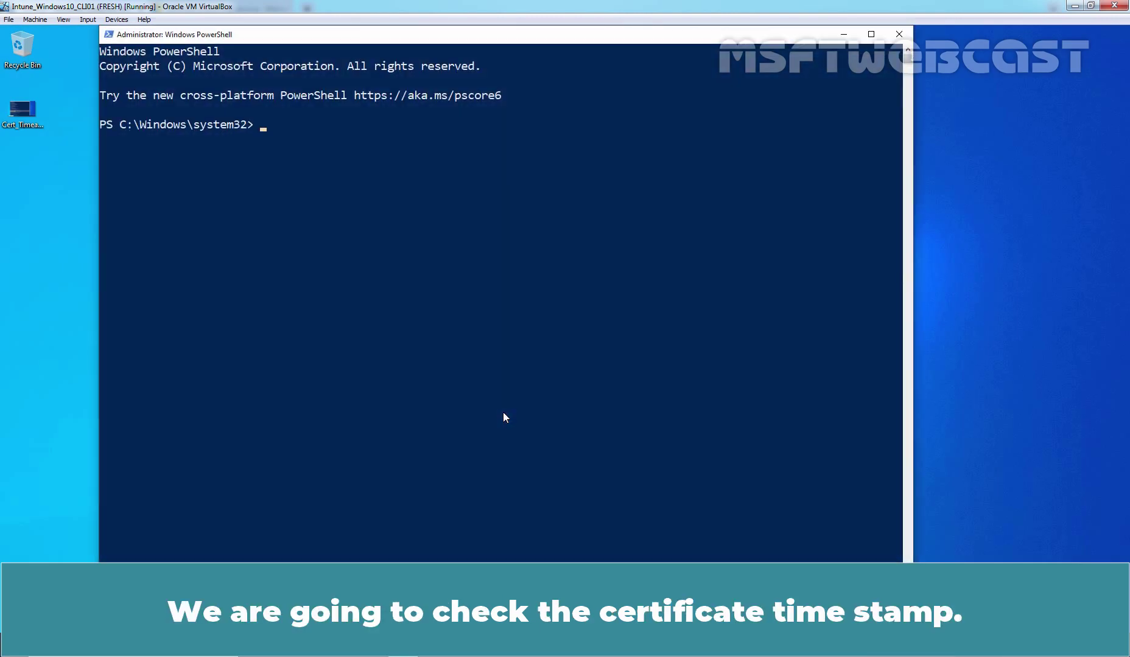
# Rerun the certutil Passport key listing and select the NotBefore and NotAfter dates
pyautogui.write('certutil -csp "Microsoft Passport Key Storage Provider" -key -v')
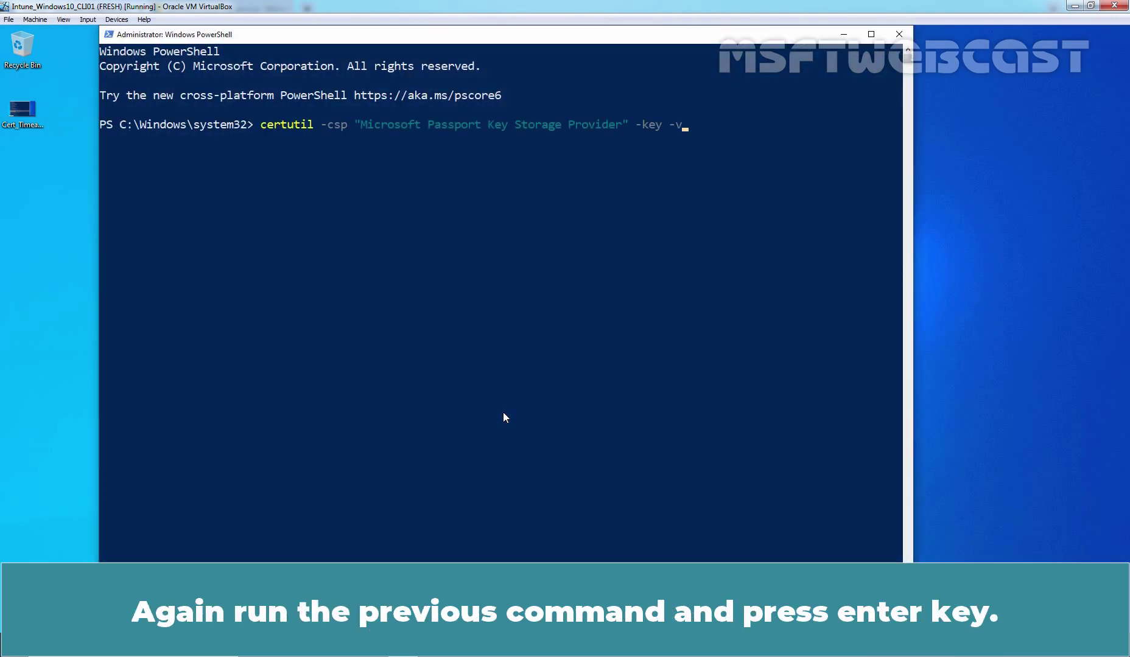
pyautogui.press('Return')
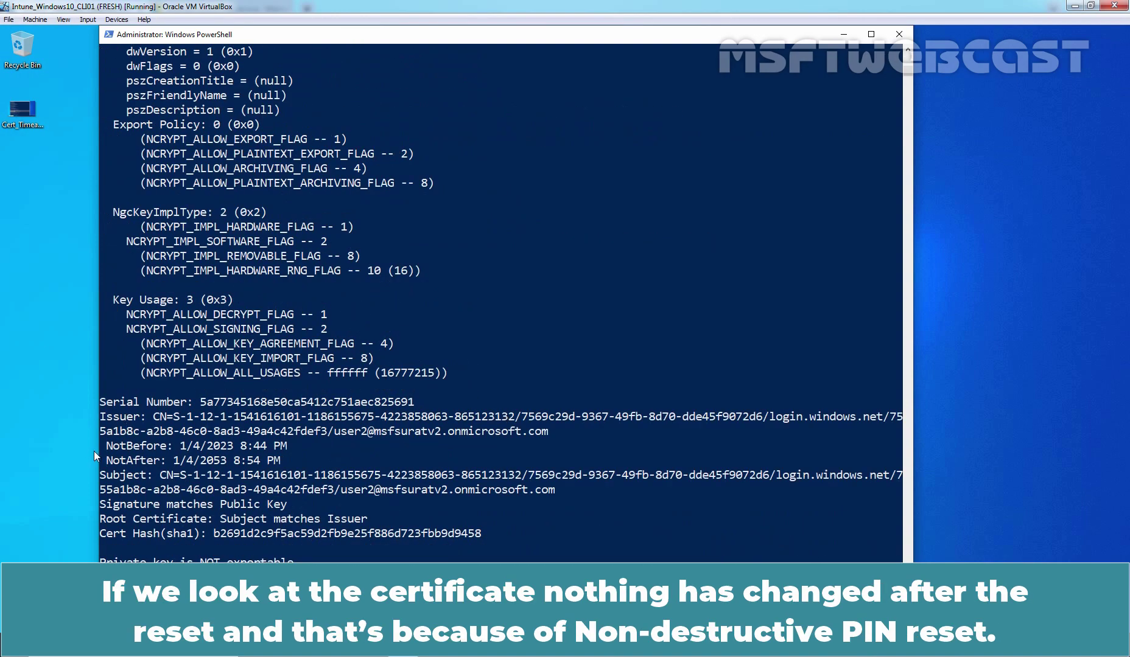
pyautogui.moveTo(102, 443); pyautogui.dragTo(333, 470)
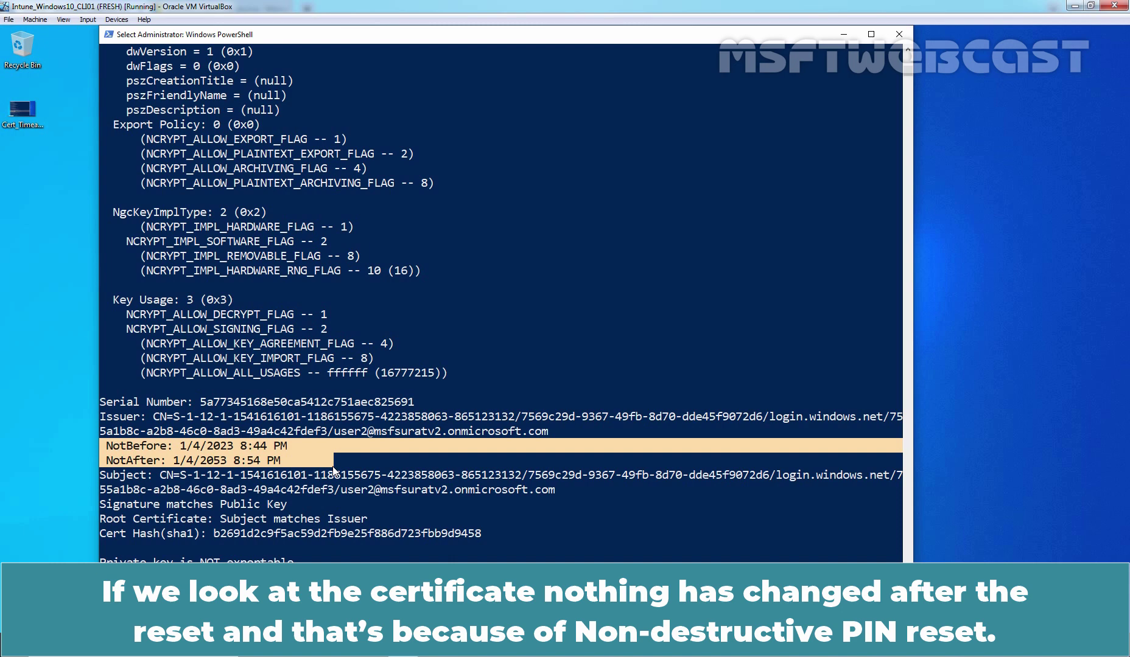
# Open Cert_TimeandDate.png from the desktop and place PowerShell beside it for comparison
pyautogui.doubleClick(23, 113)
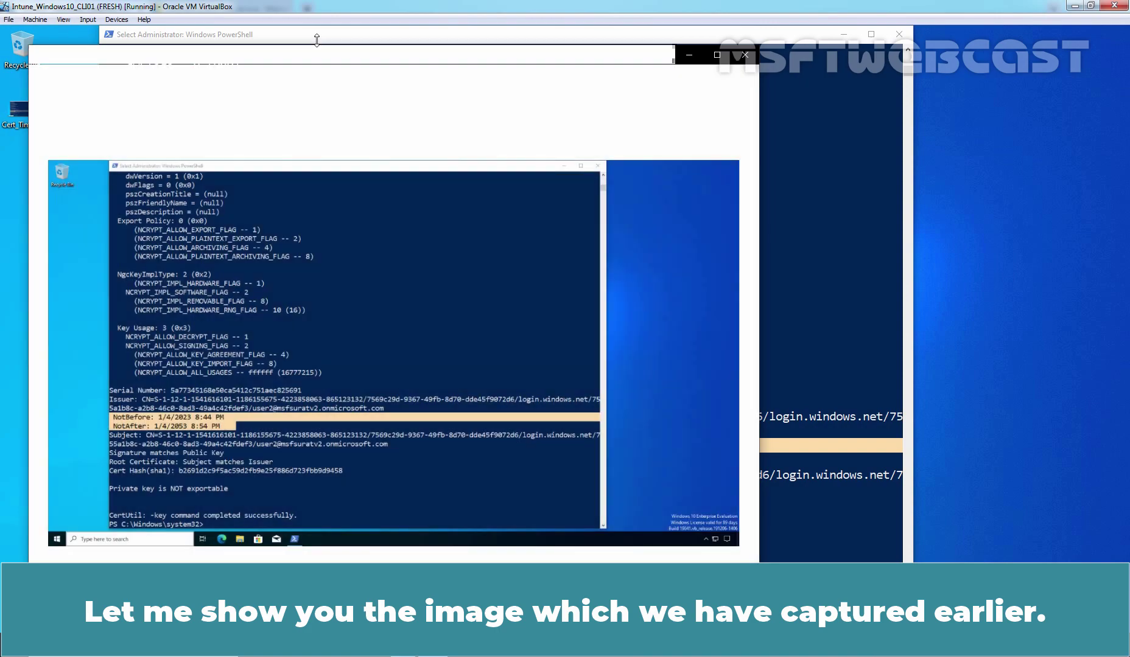
pyautogui.moveTo(317, 40); pyautogui.dragTo(552, 58)
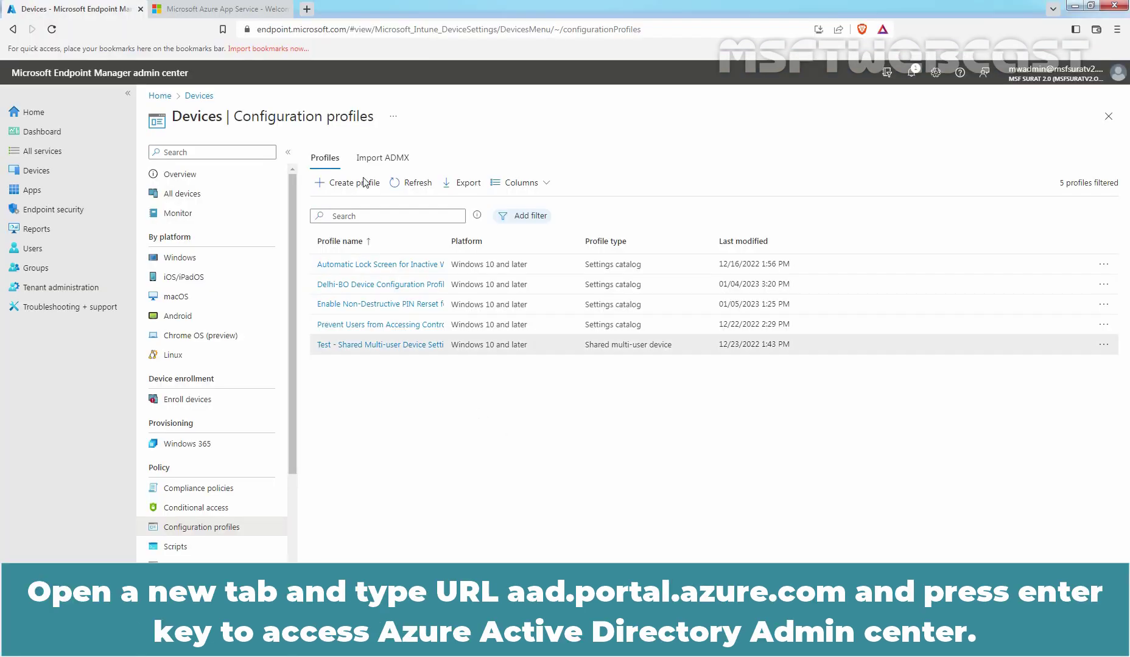
# Go to aad.portal.azure.com in a new tab and open Enterprise applications
pyautogui.click(308, 10)
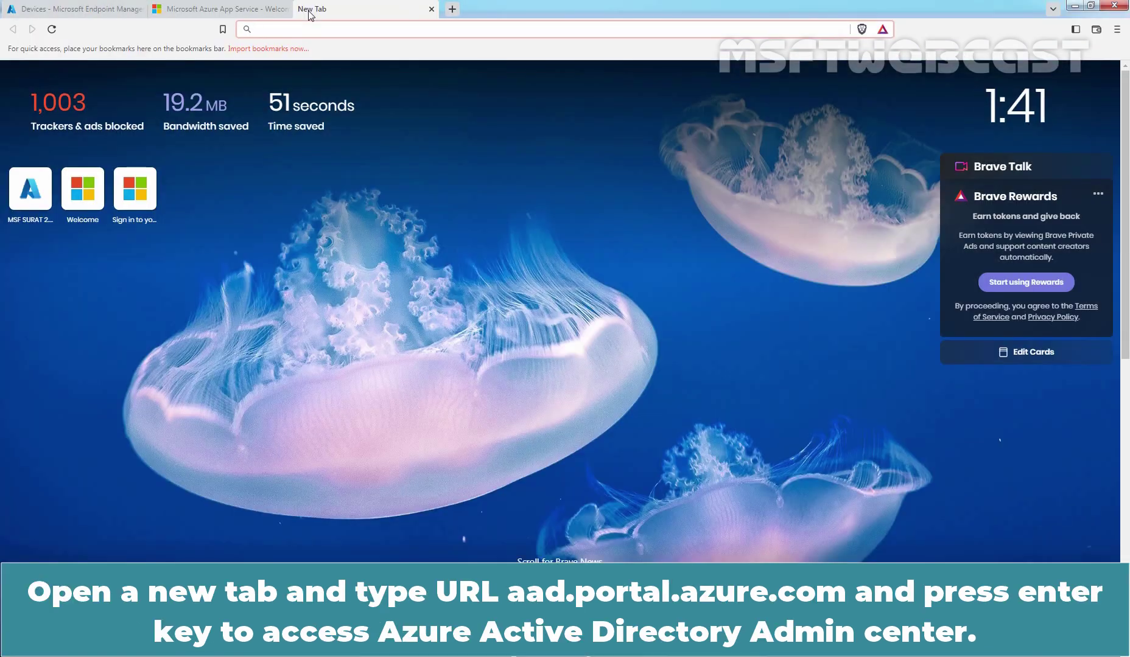
pyautogui.write('aad.por')
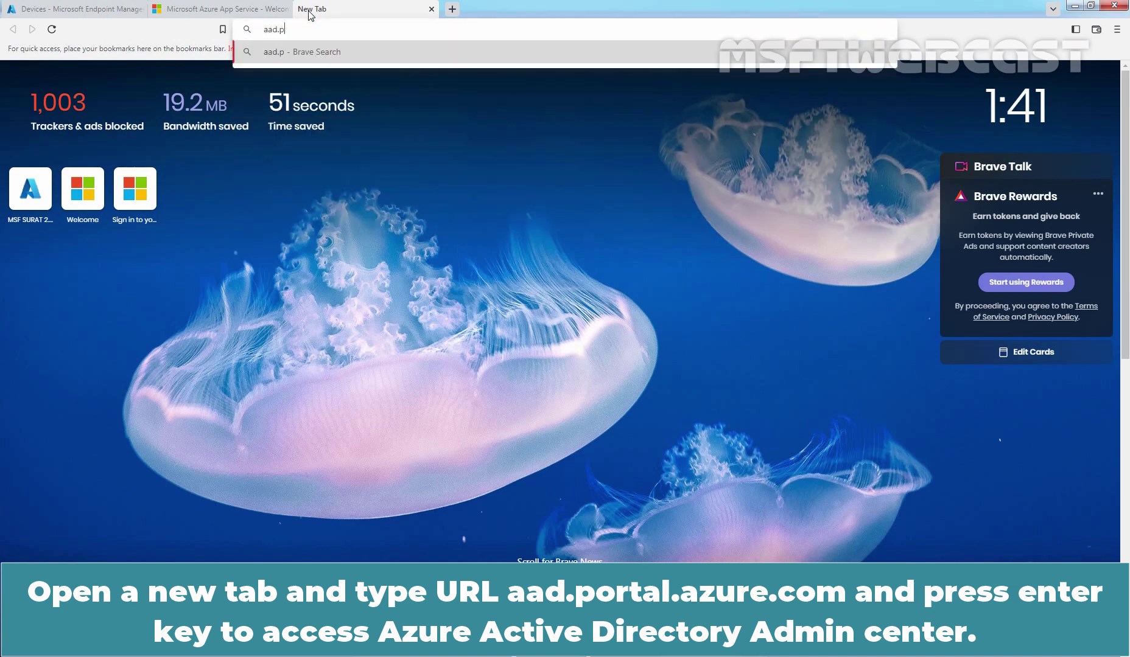
pyautogui.write('tal.azure.com')
pyautogui.press('Return')
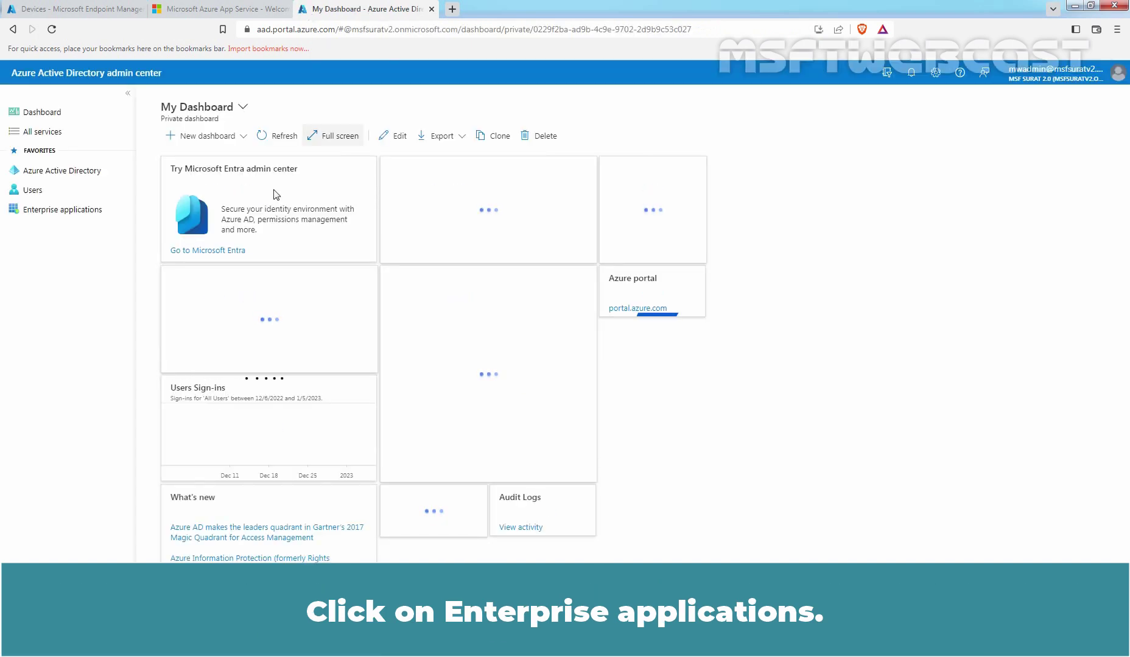
pyautogui.click(67, 213)
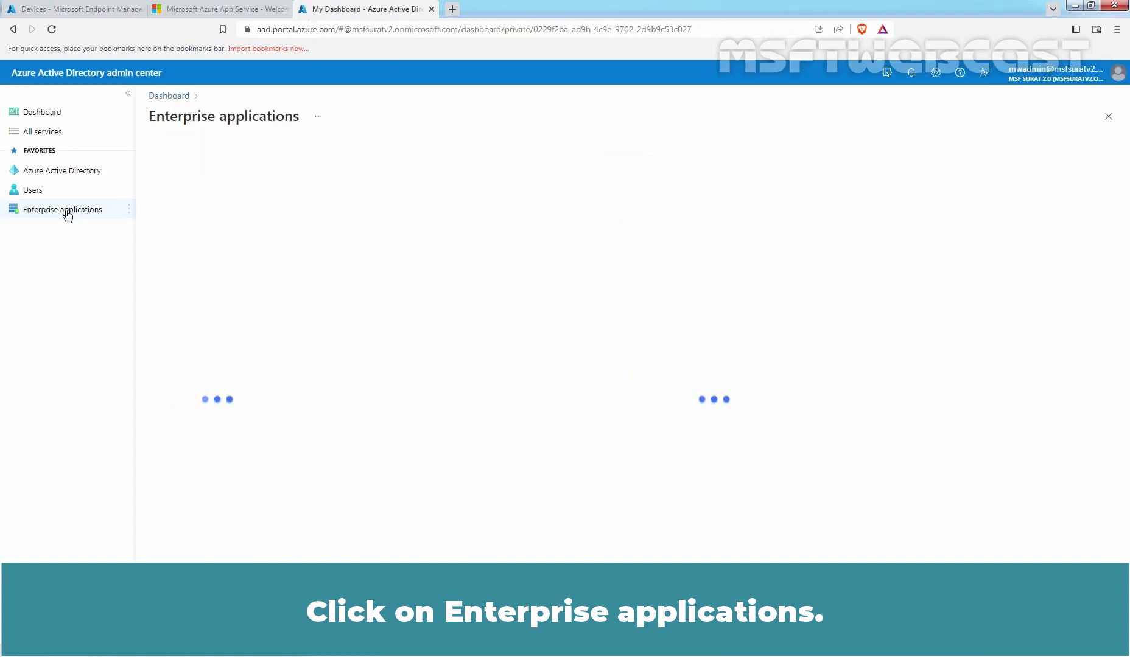